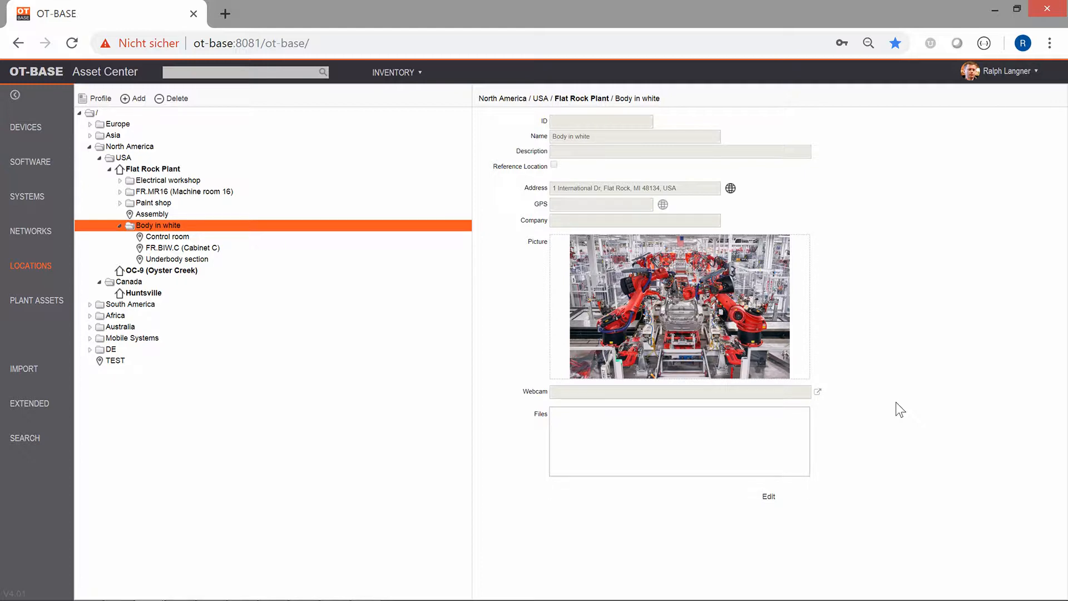
# Add a custom field named "Floor Plan" for the Location area with the description "Link to floor plan on document server" and save it.
pyautogui.click(30, 409)
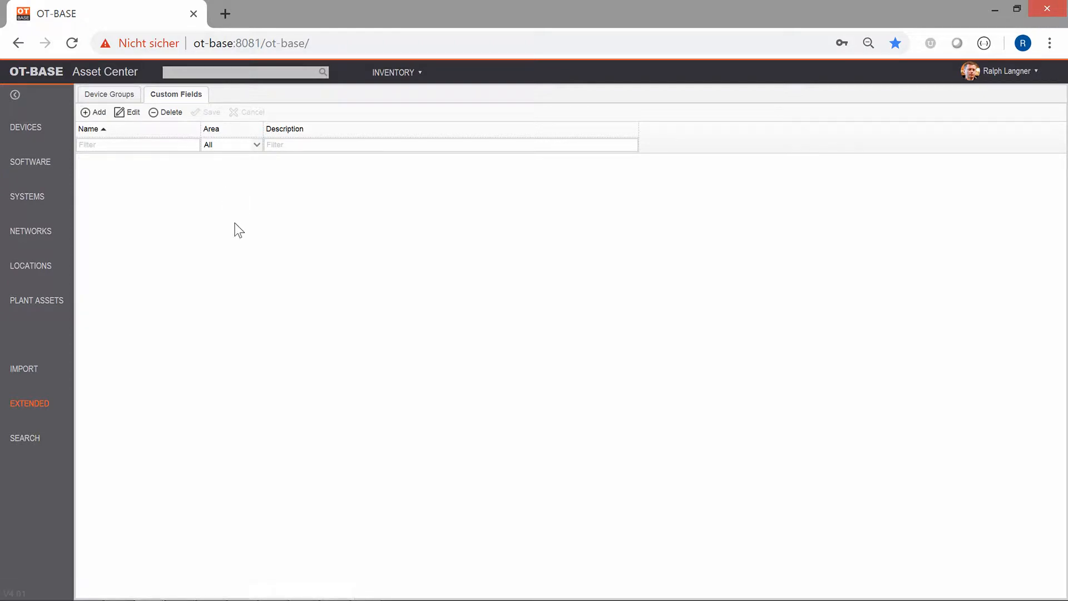
pyautogui.click(95, 112)
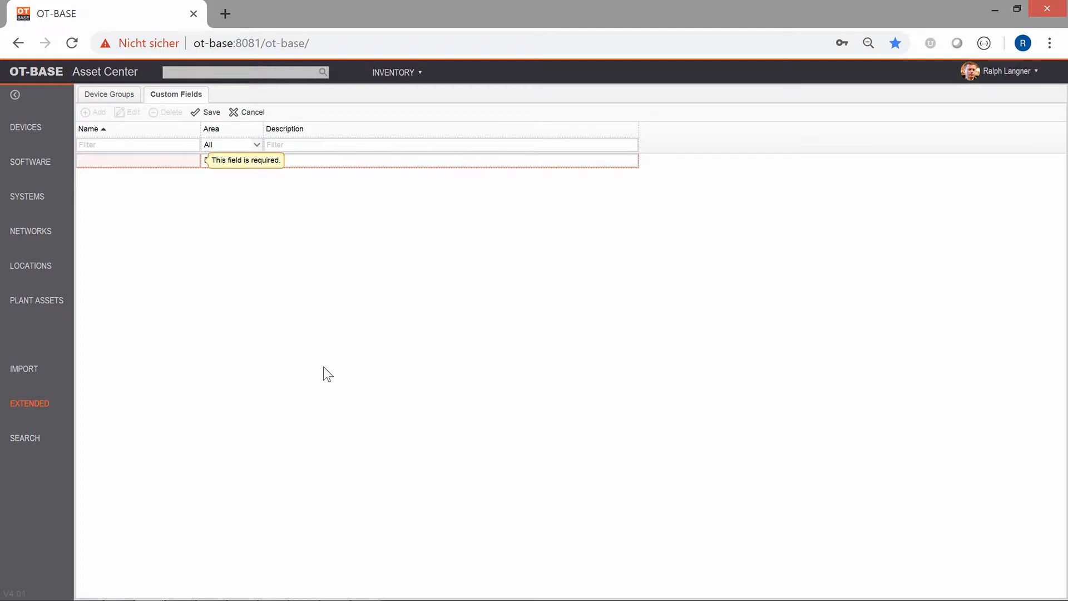
pyautogui.write('FloorP')
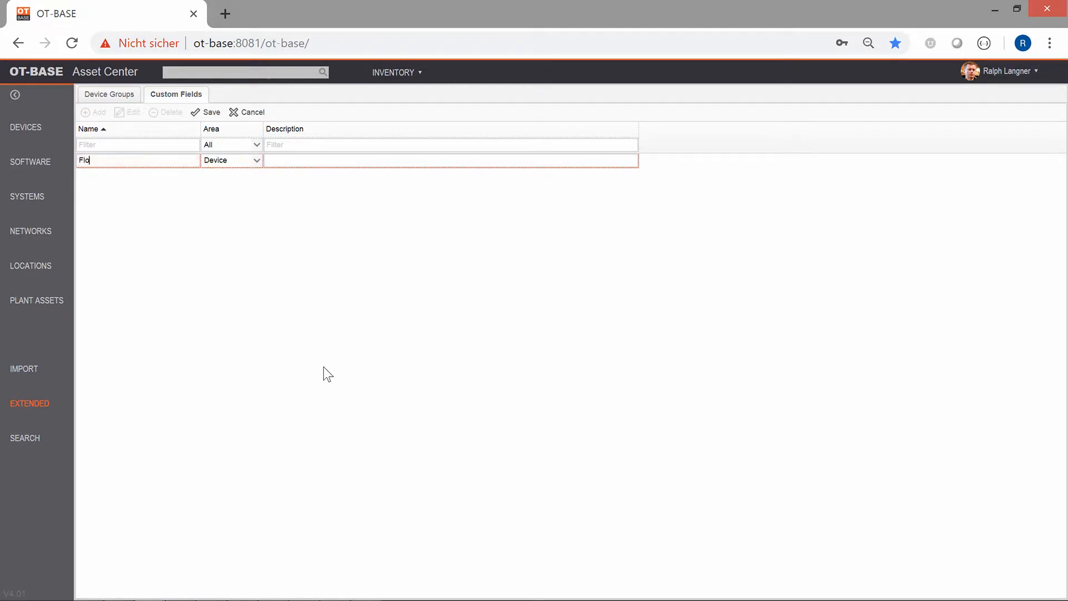
pyautogui.press('BackSpace')
pyautogui.press('BackSpace')
pyautogui.write('Plan')
pyautogui.write('Link to flo')
pyautogui.write('or plan on doc')
pyautogui.write('ument server')
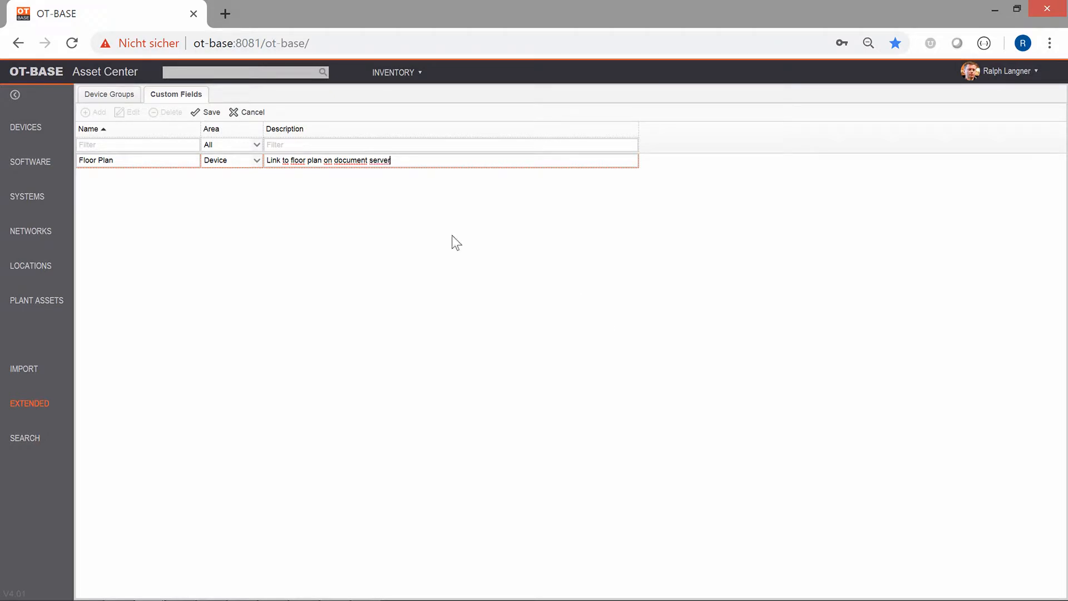
pyautogui.click(257, 162)
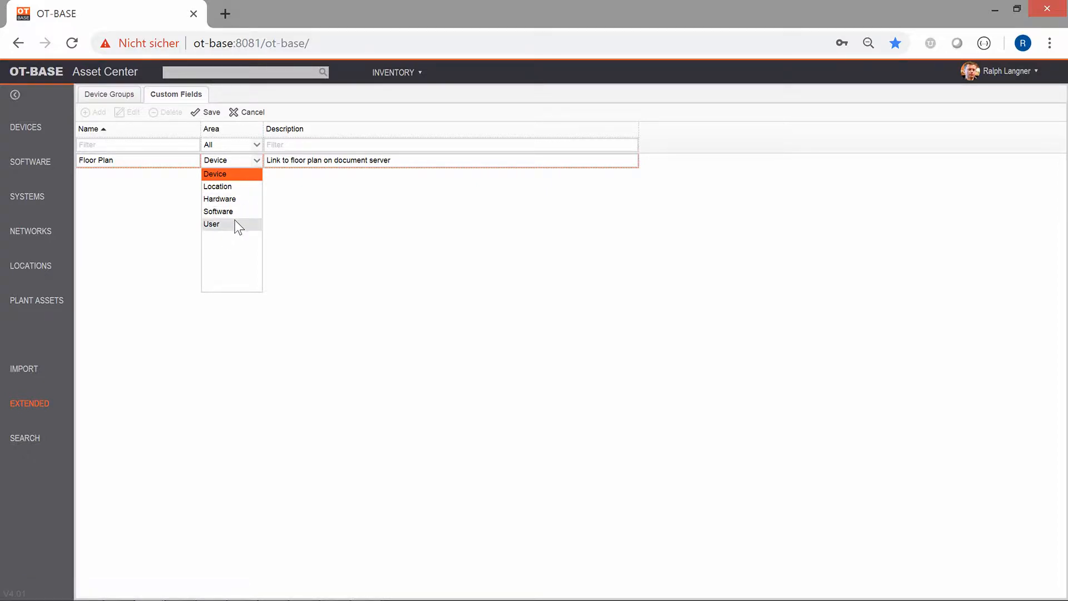
pyautogui.click(236, 186)
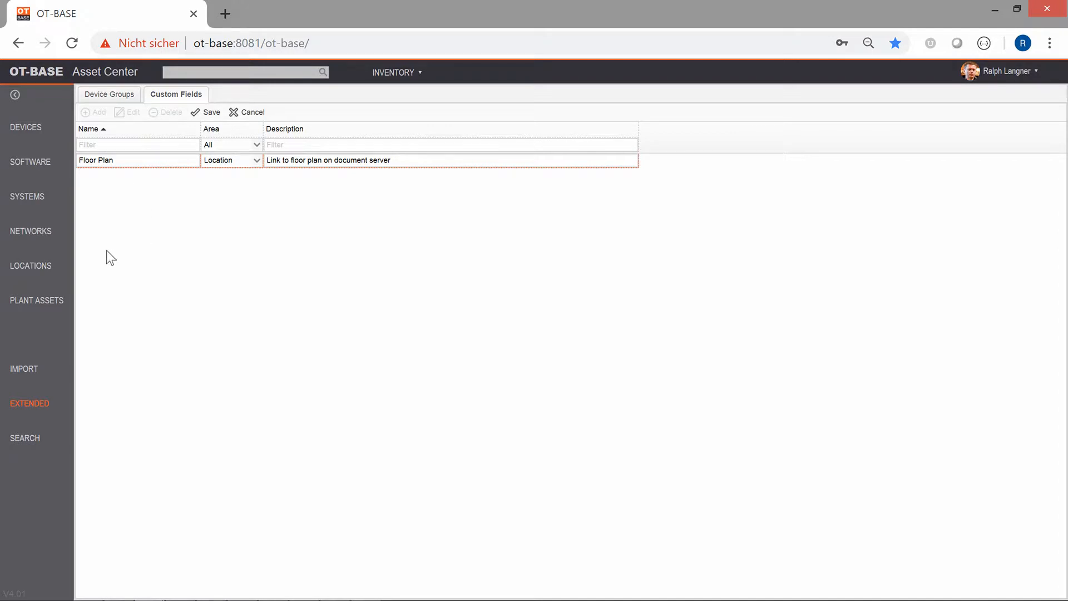
pyautogui.click(205, 112)
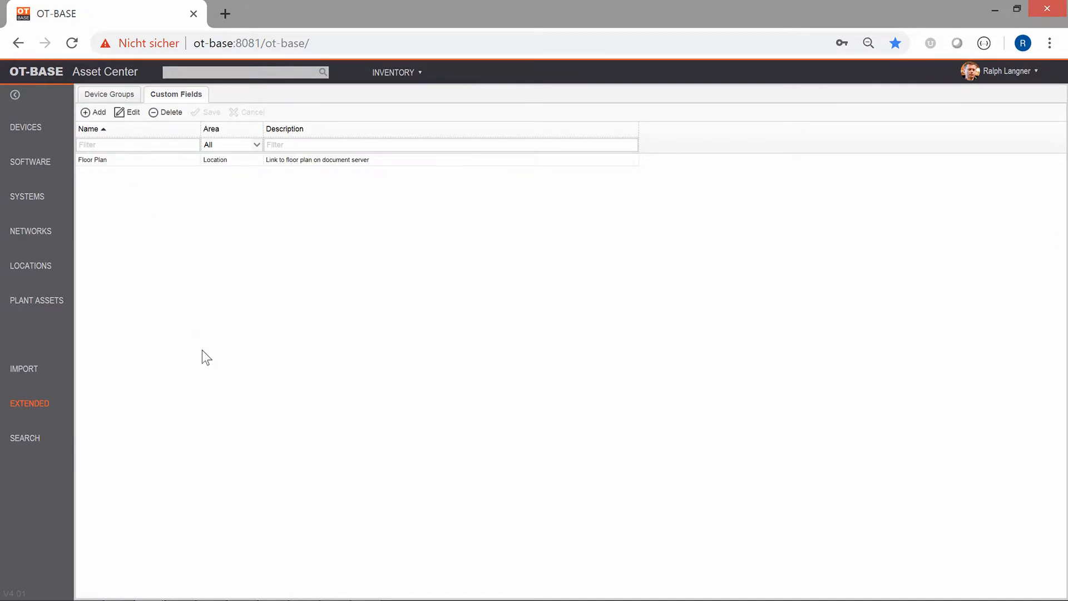
pyautogui.click(31, 267)
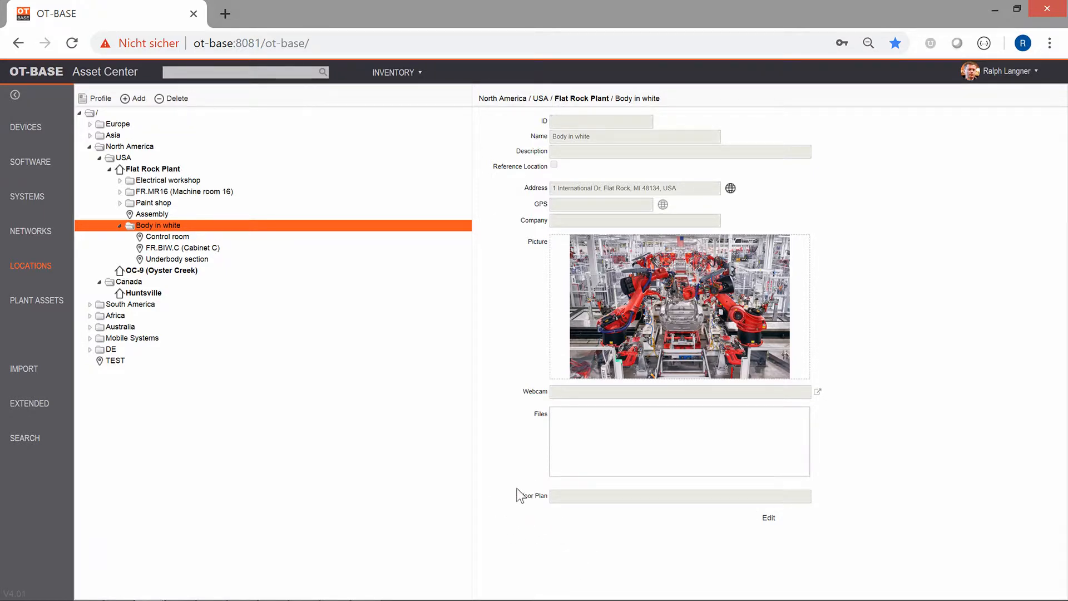
pyautogui.moveTo(529, 496)
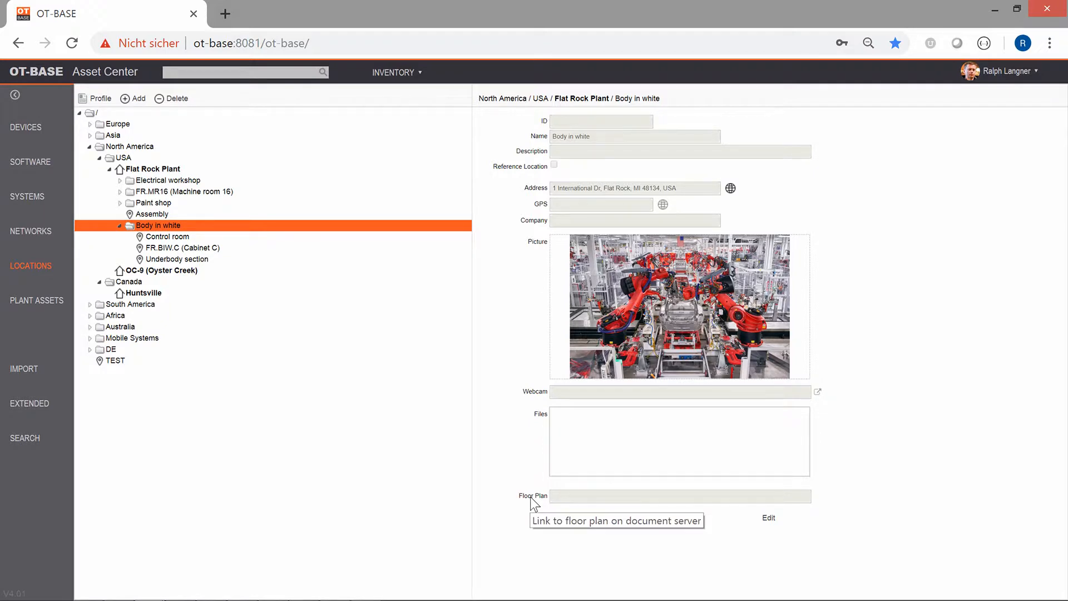
pyautogui.click(769, 518)
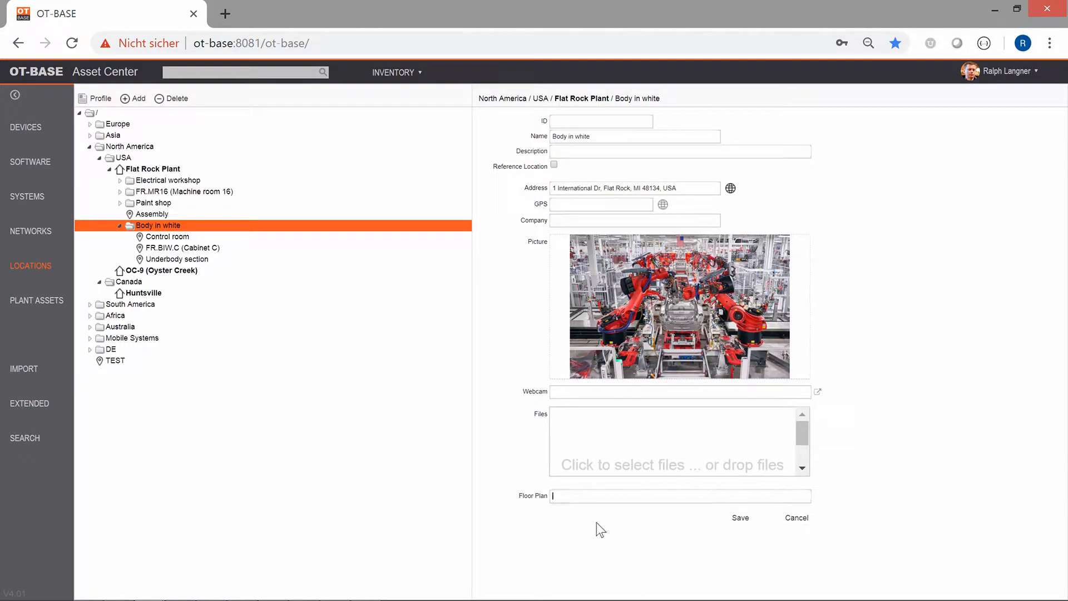
pyautogui.write('http://ot-base:8081/docs/building_c.png')
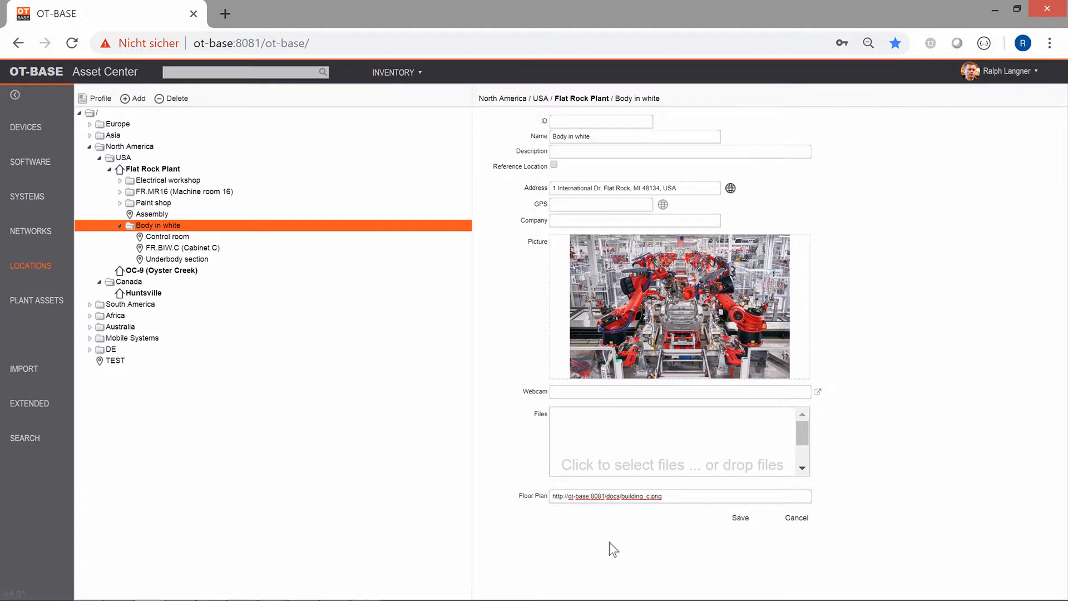
pyautogui.click(740, 518)
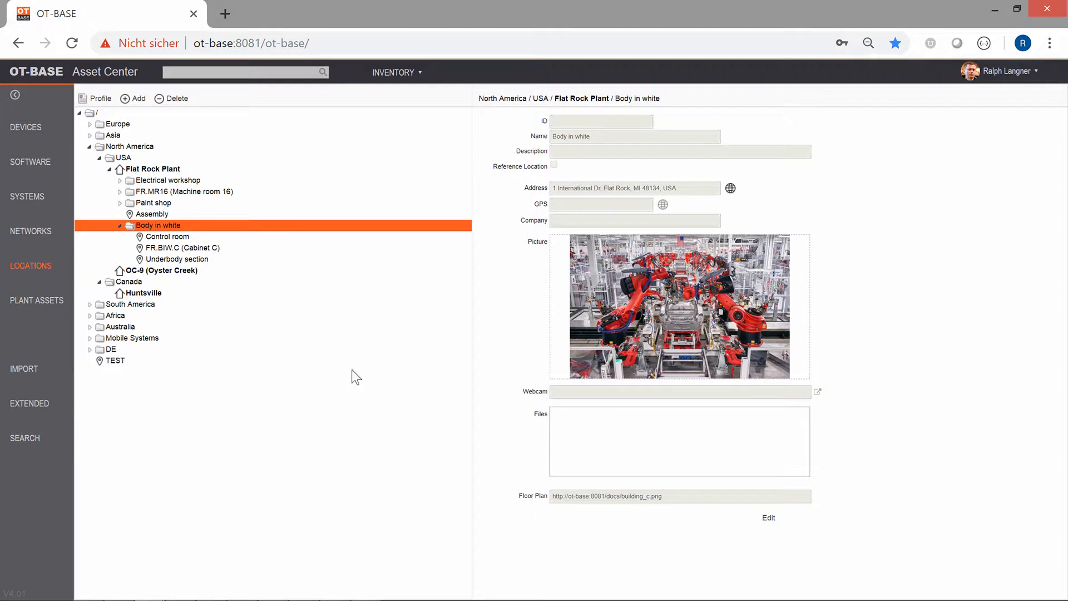
# Open the location profile of Body in white and follow its floor plan link.
pyautogui.click(100, 99)
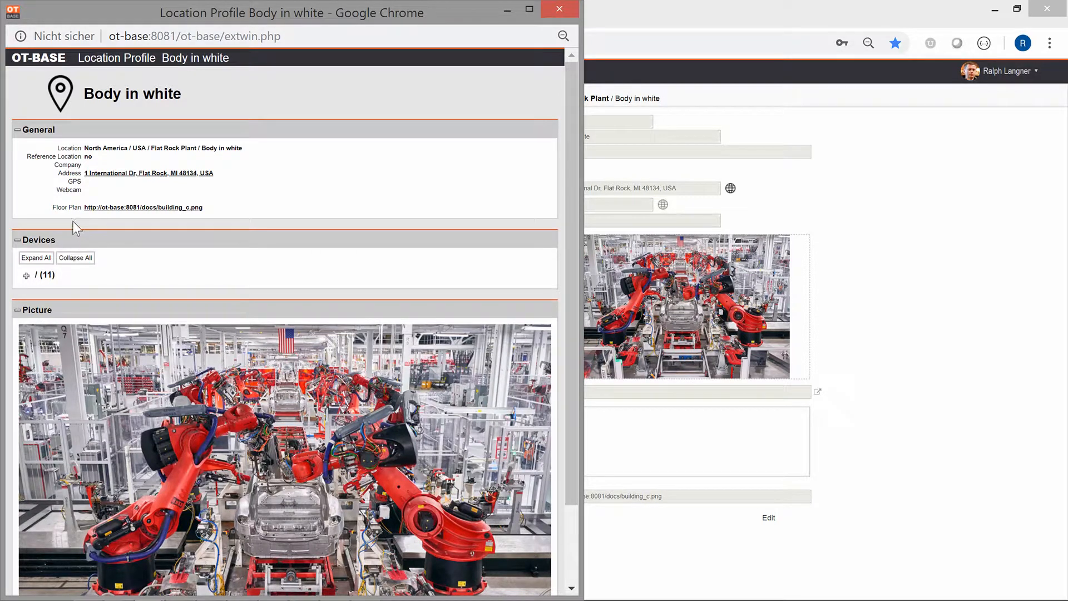
pyautogui.click(143, 208)
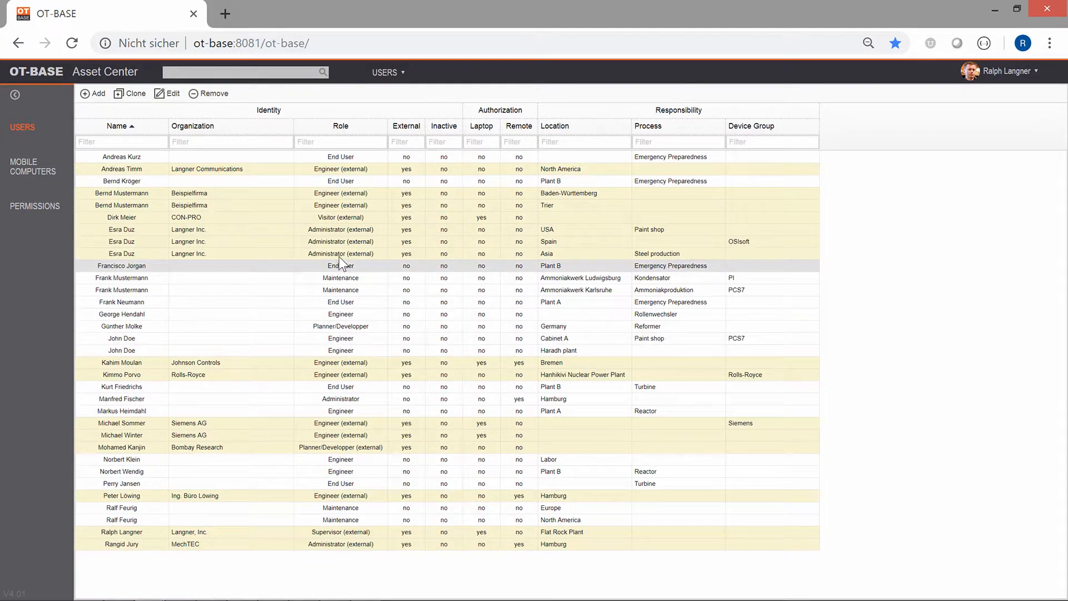
# Review the identity details of the external administrator responsible for Spain and close the record without saving.
pyautogui.click(325, 241)
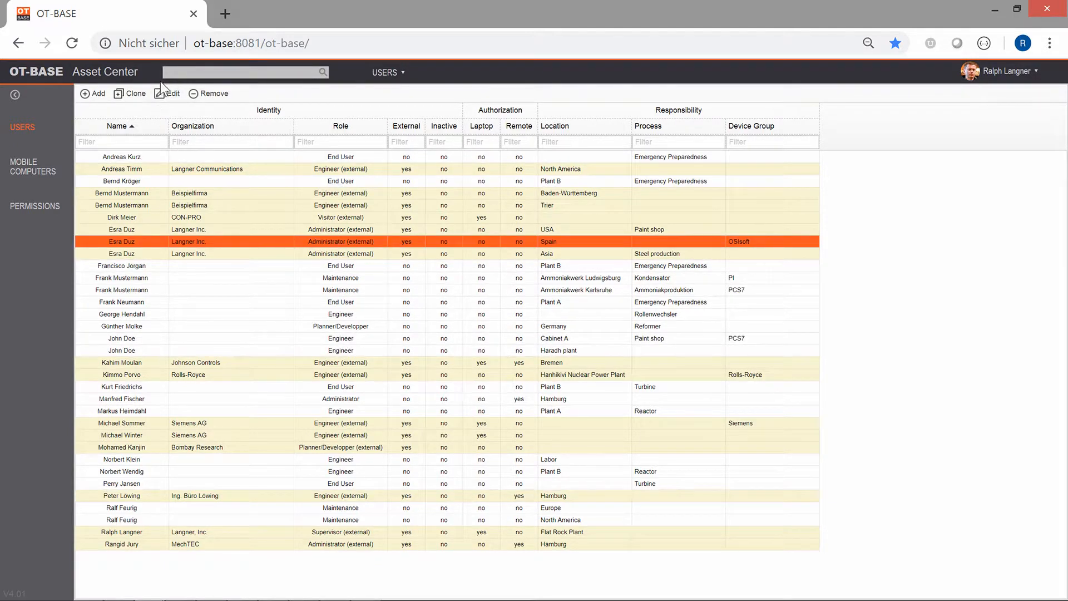
pyautogui.click(173, 94)
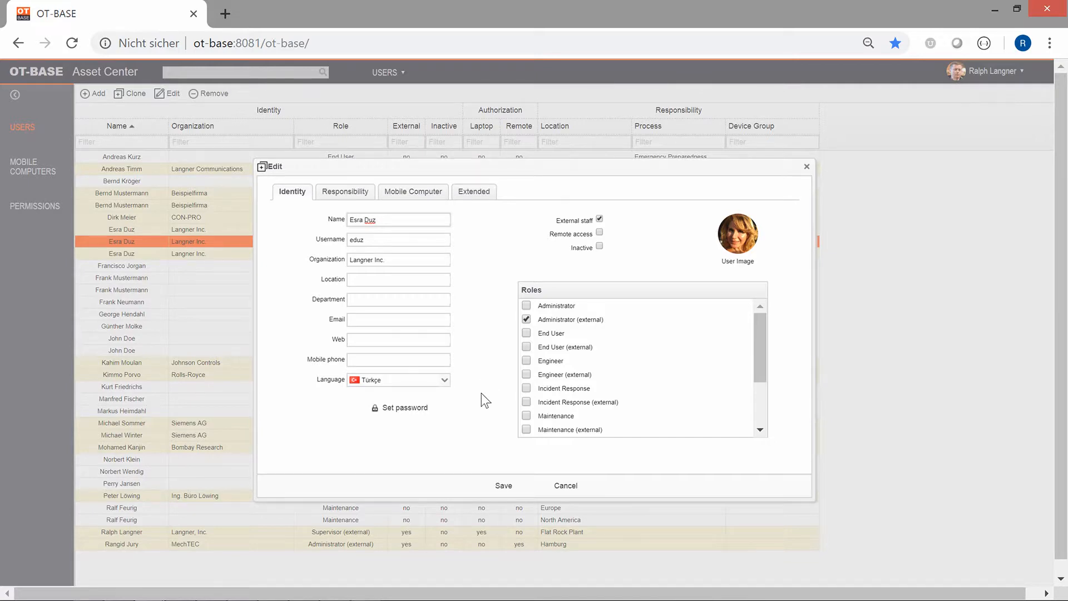
pyautogui.click(566, 485)
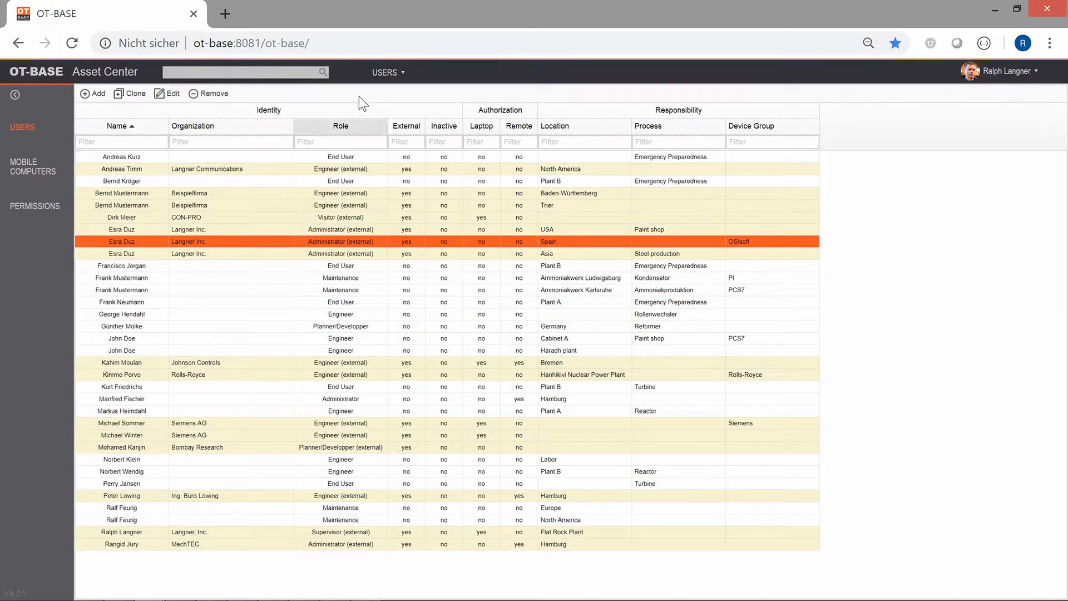
# Add an inventory custom field named "SAP staff ID" for the User area, described as "Staff identification as stored in SAP", and save it.
pyautogui.click(391, 74)
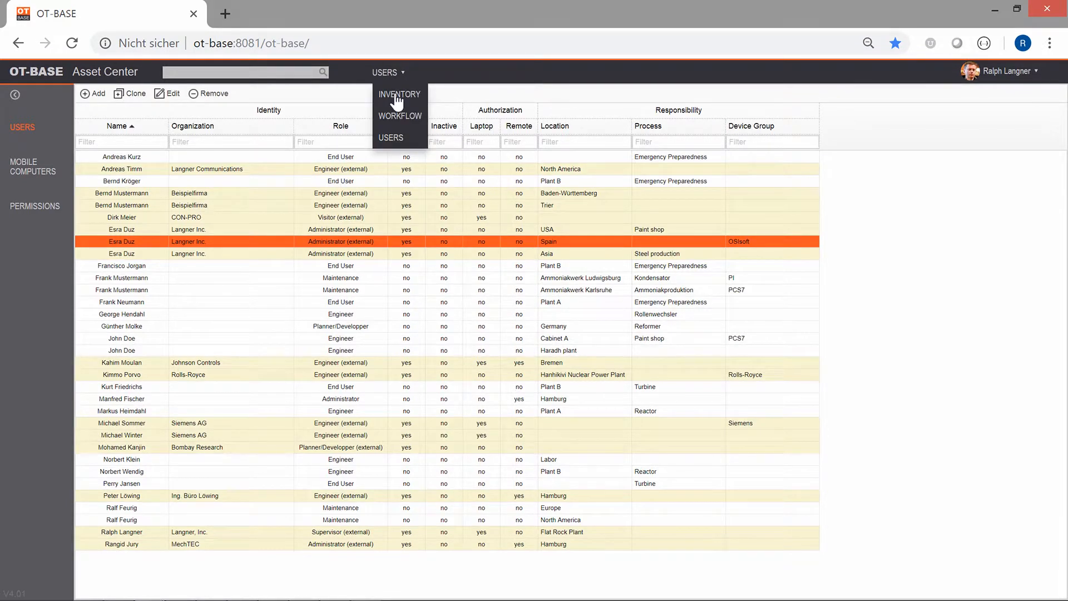
pyautogui.click(398, 96)
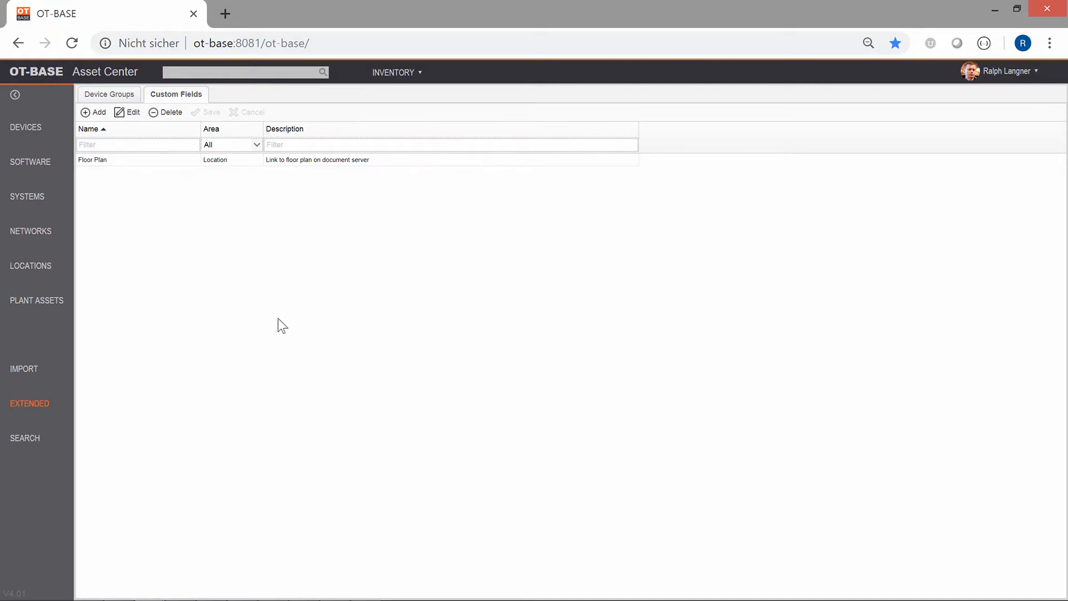
pyautogui.click(95, 114)
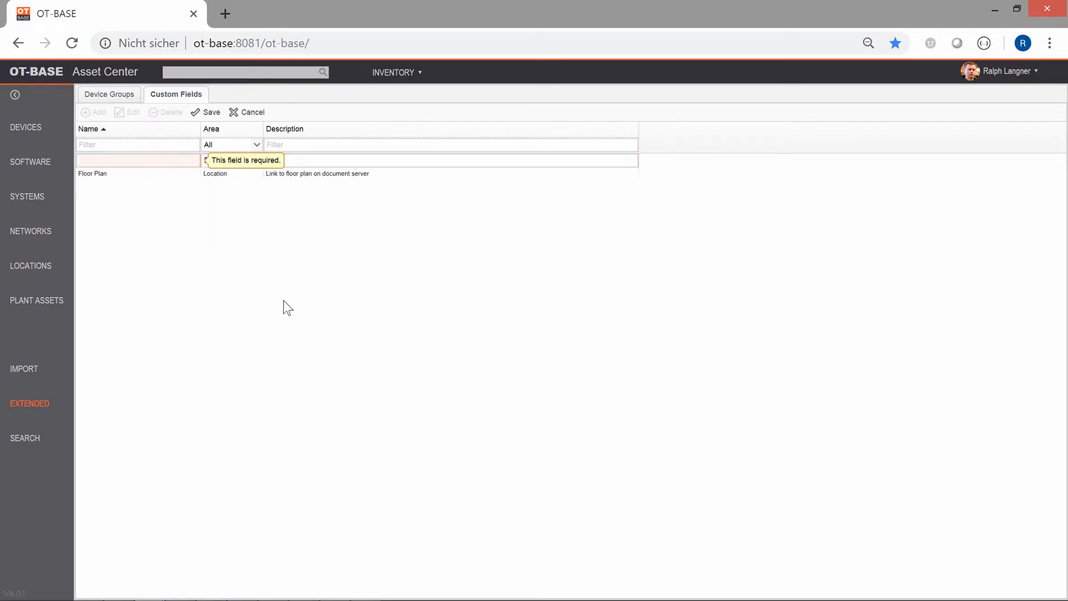
pyautogui.write('SAP staff')
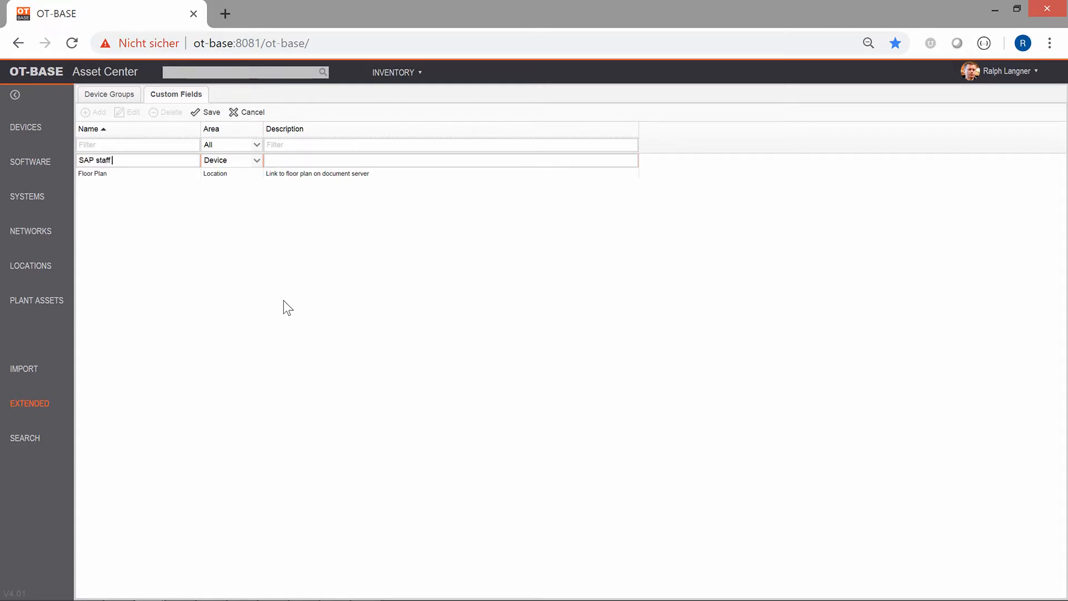
pyautogui.write(' ID')
pyautogui.write('Staff')
pyautogui.write(' identification as ')
pyautogui.write('stored in SAP')
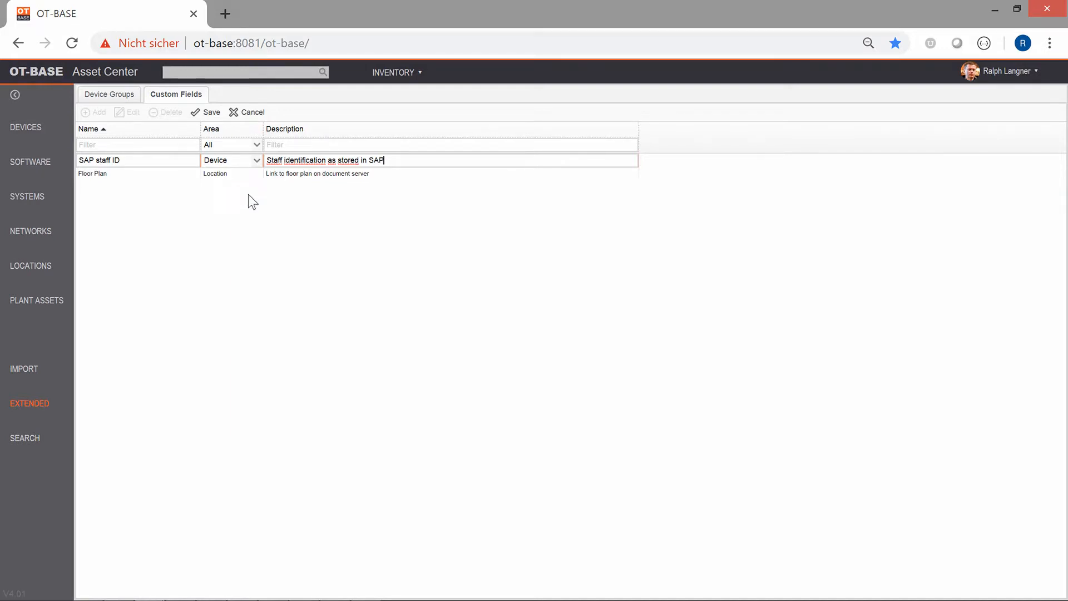
pyautogui.click(254, 162)
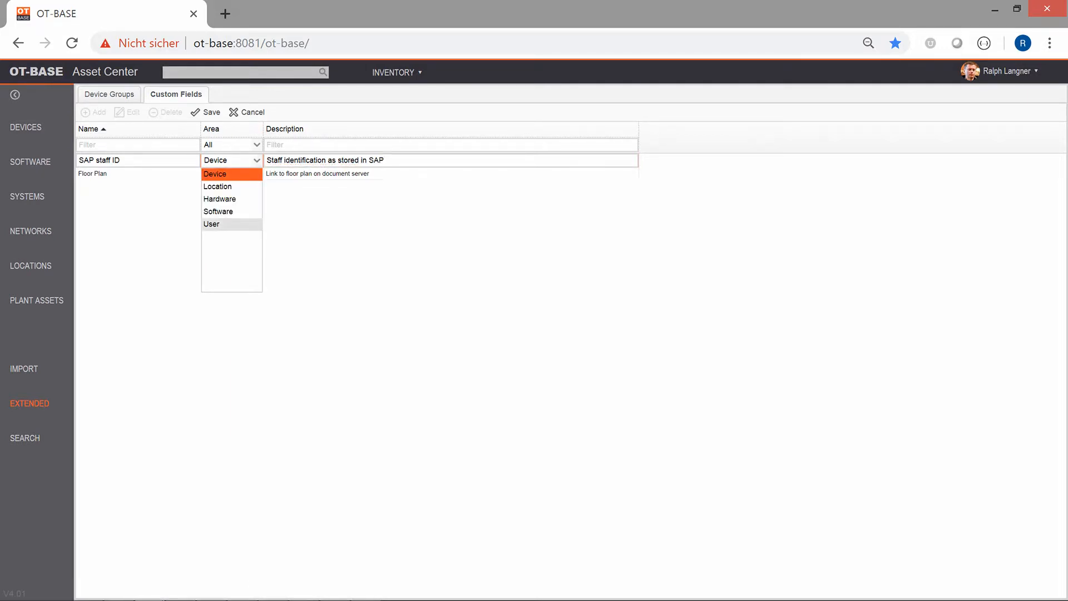
pyautogui.click(217, 223)
pyautogui.click(209, 114)
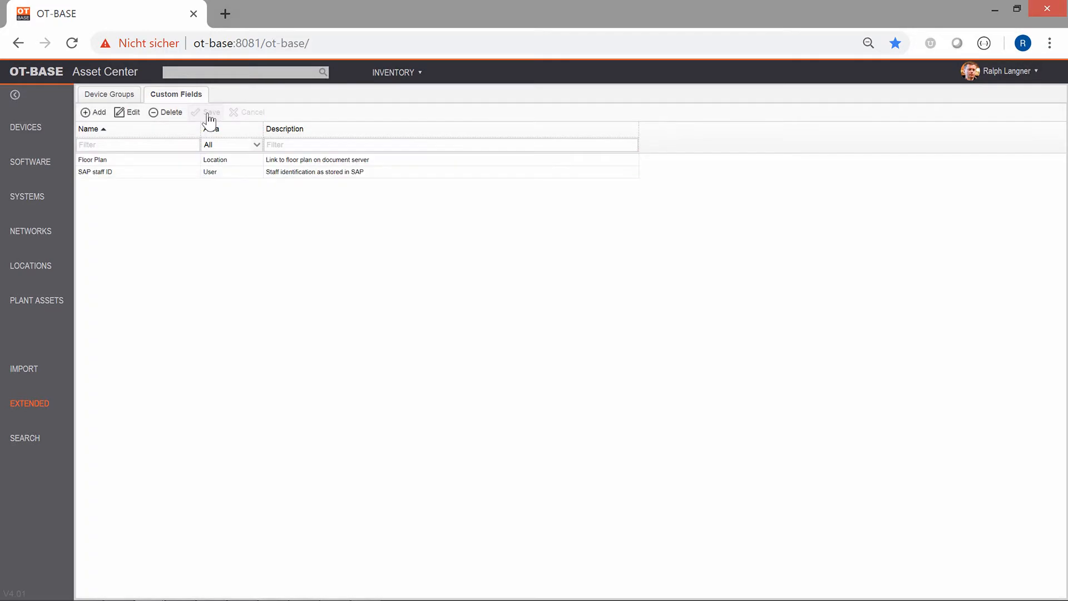
# Enter the SAP staff ID number in the extended details of the external administrator responsible for Spain and save the user record.
pyautogui.click(389, 74)
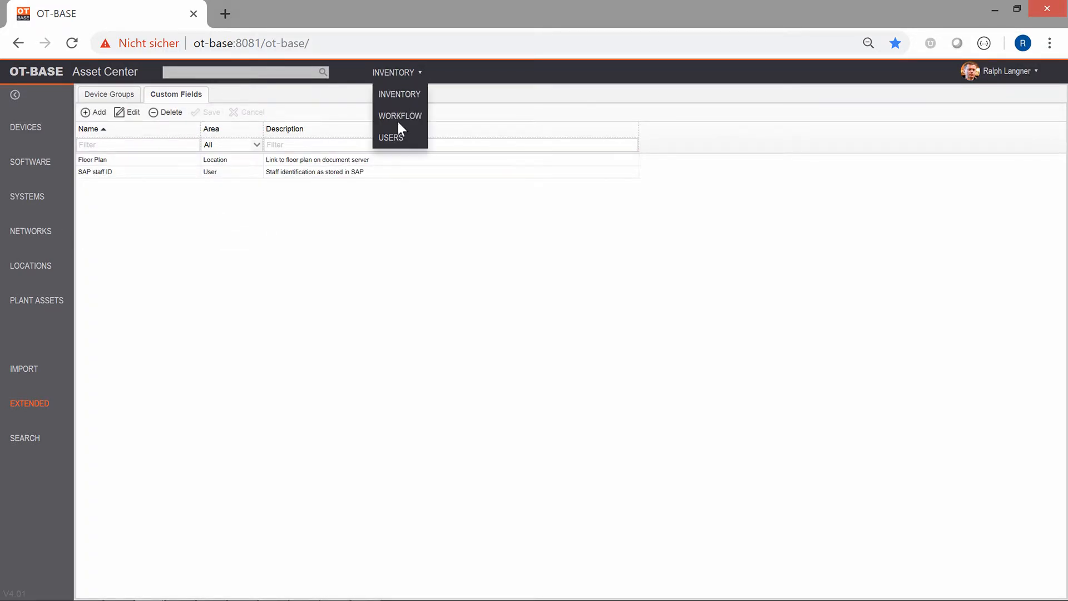
pyautogui.click(398, 129)
pyautogui.click(259, 243)
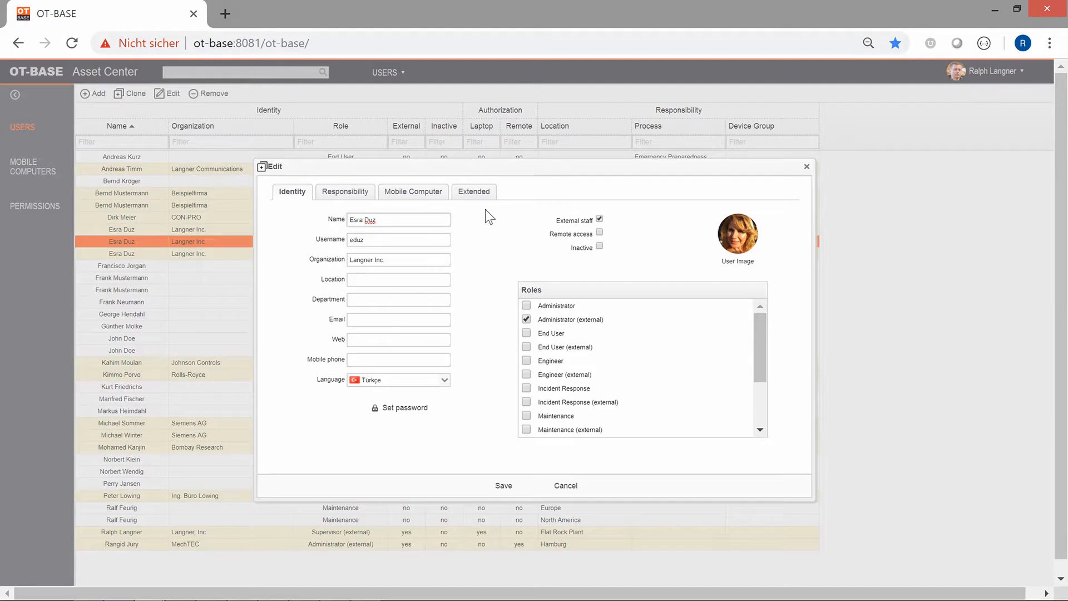
pyautogui.click(470, 195)
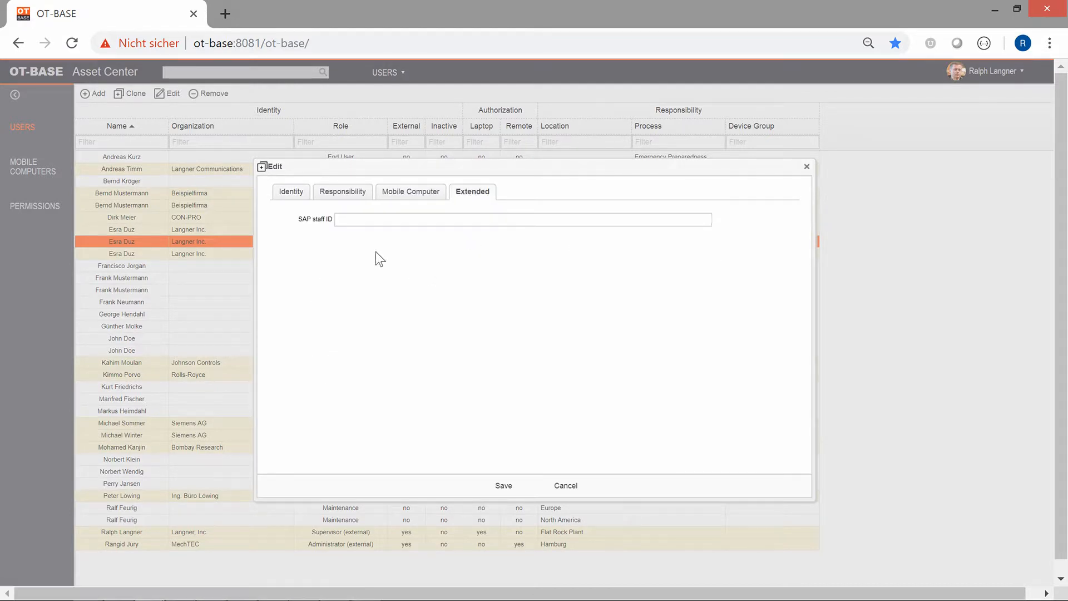
pyautogui.click(389, 217)
pyautogui.write('553109')
pyautogui.click(504, 485)
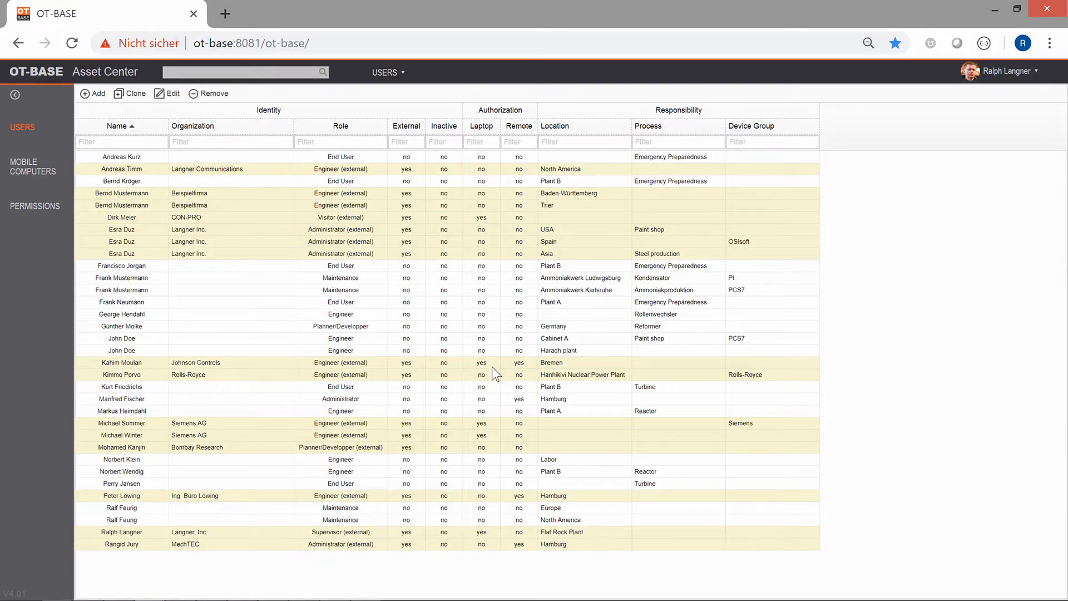
# Add an inventory custom field named "MTBF (years)" for the Hardware area with the description "Mean time between failures" and save it.
pyautogui.click(387, 76)
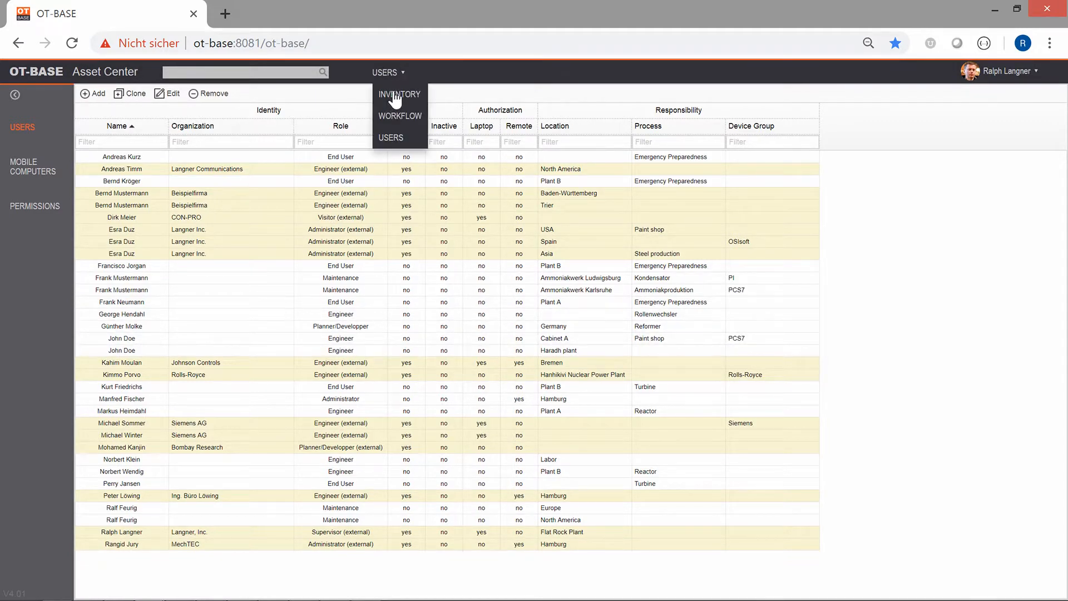
pyautogui.click(395, 98)
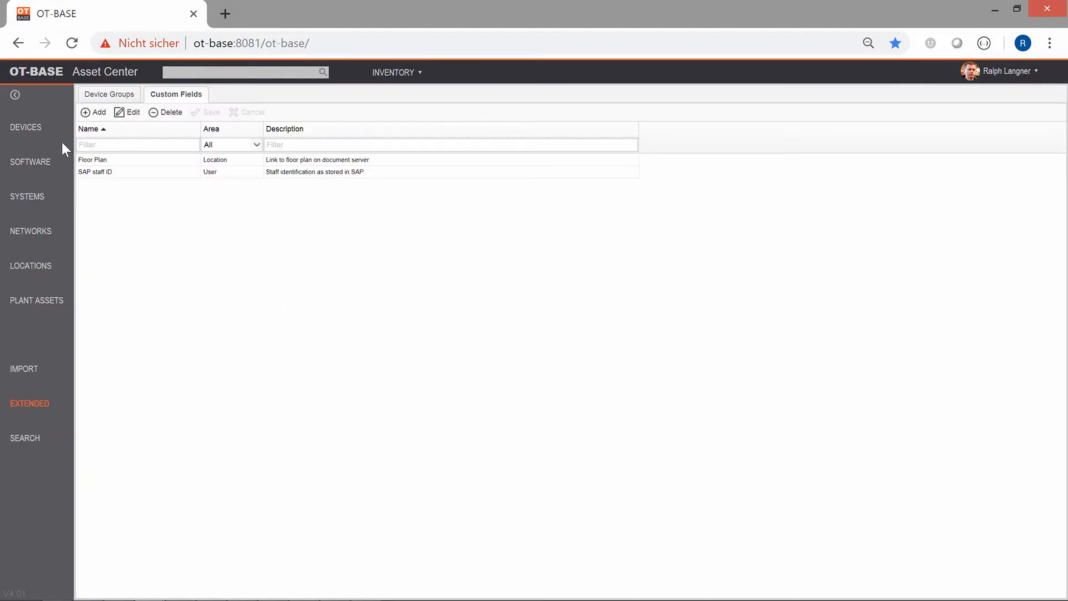
pyautogui.click(93, 112)
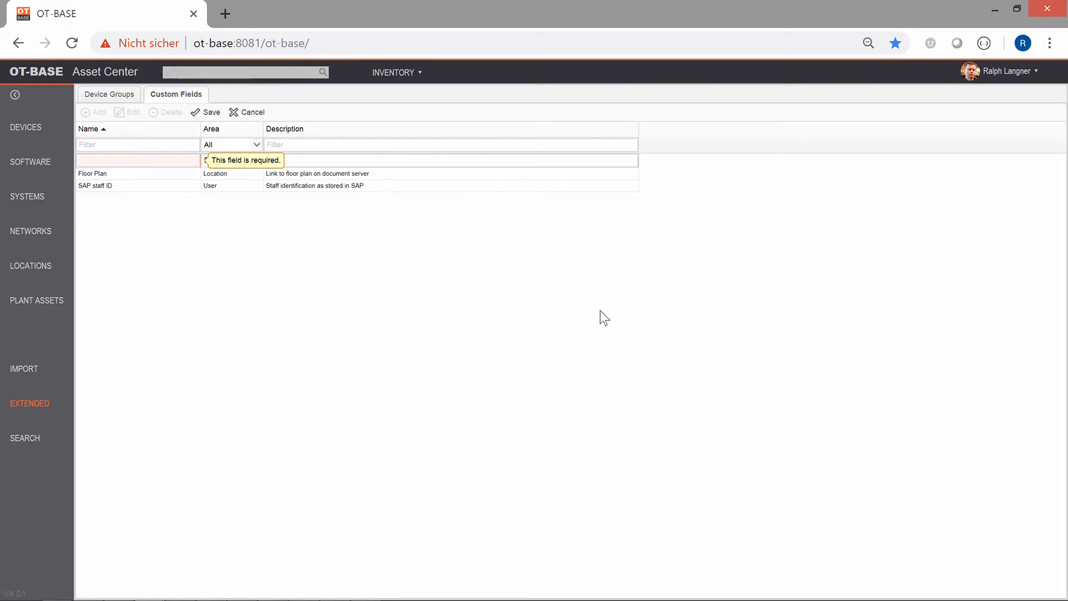
pyautogui.write('MTBF (')
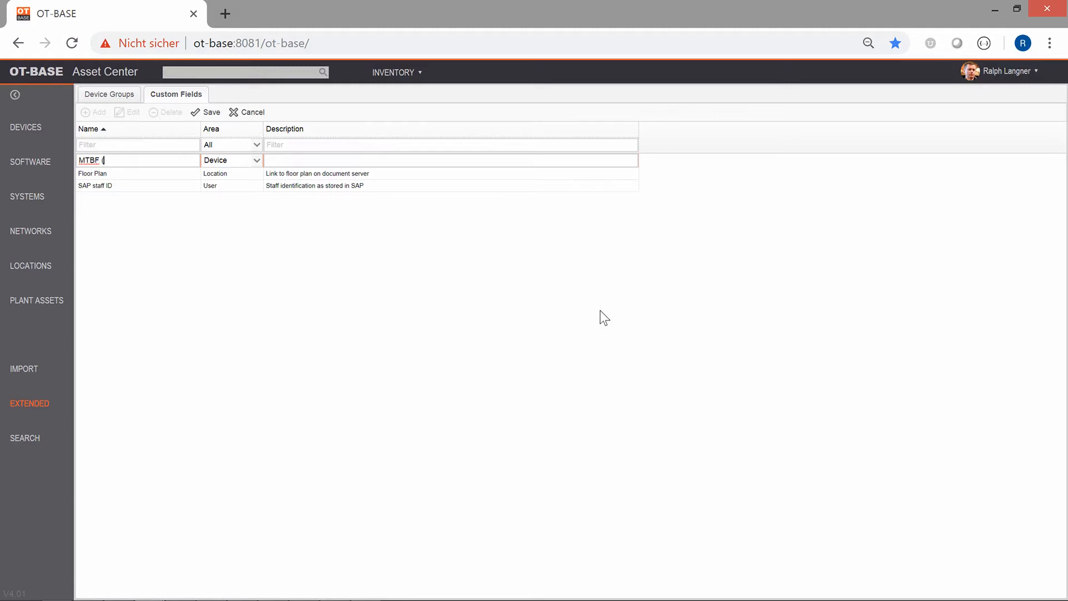
pyautogui.write('years)')
pyautogui.press('Tab')
pyautogui.write('Mean time betweeen')
pyautogui.press('BackSpace')
pyautogui.press('BackSpace')
pyautogui.press('BackSpace')
pyautogui.write('n failures')
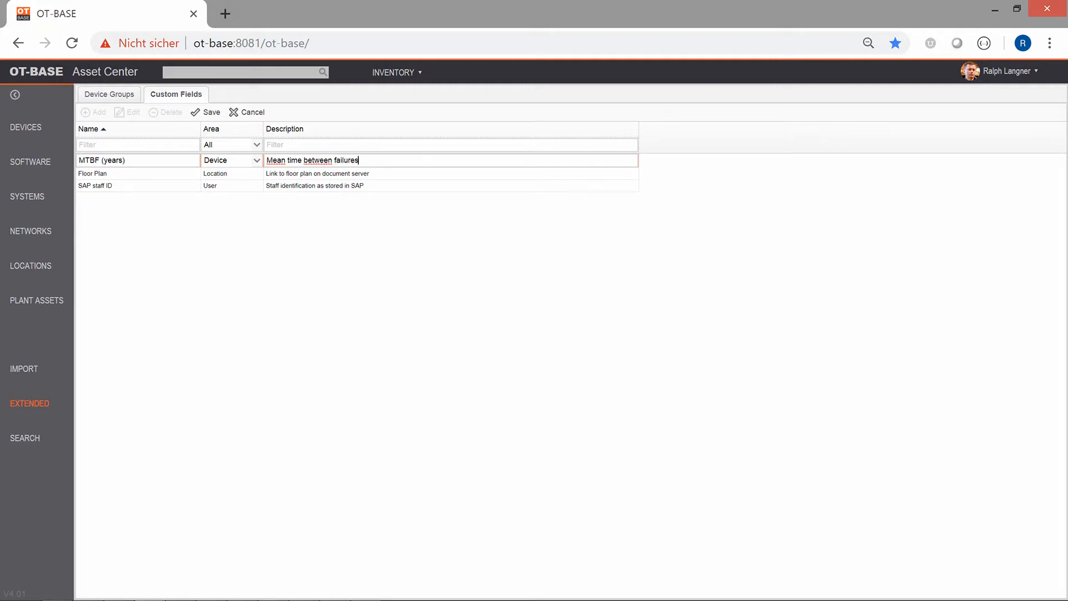
pyautogui.click(262, 162)
pyautogui.click(259, 164)
pyautogui.click(239, 200)
pyautogui.click(207, 112)
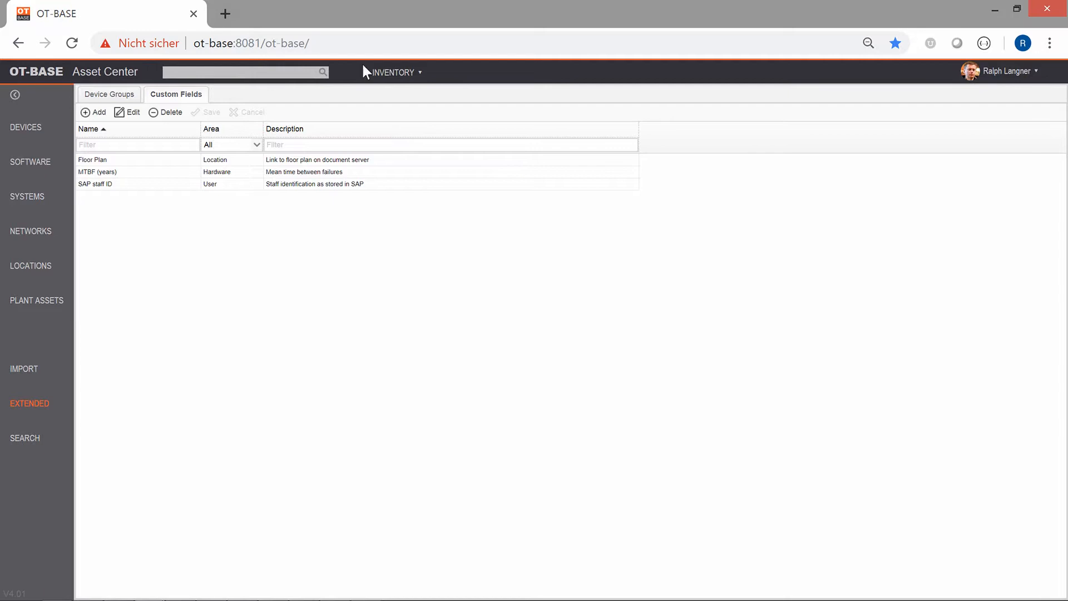
# Set MTBF (years) to 64 in the extended details of the Siemens Scalance X204-2 product, save it and view its hardware profile.
pyautogui.click(29, 132)
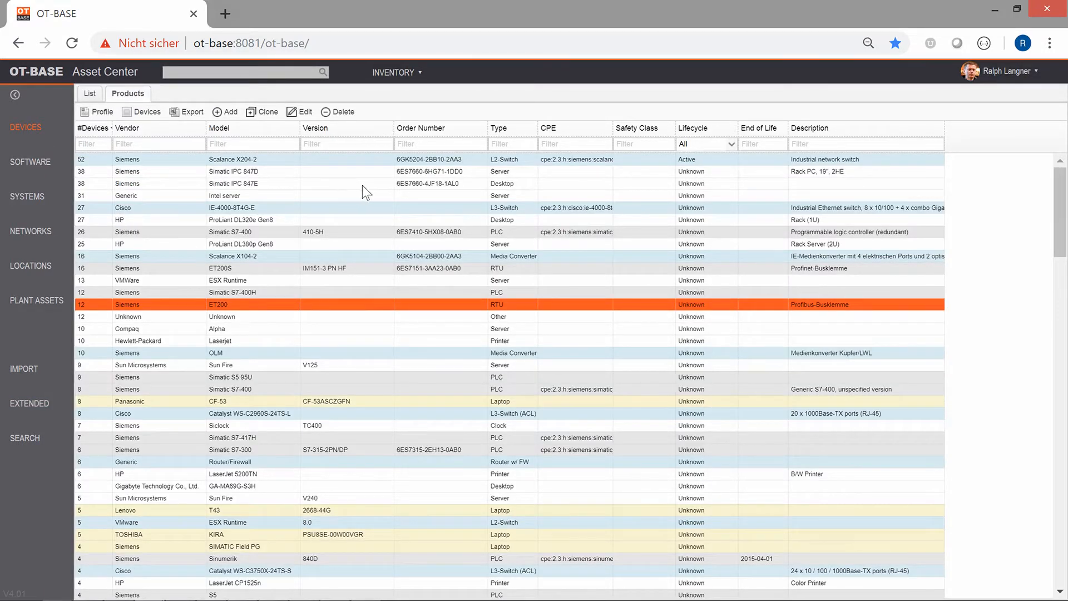
pyautogui.click(316, 162)
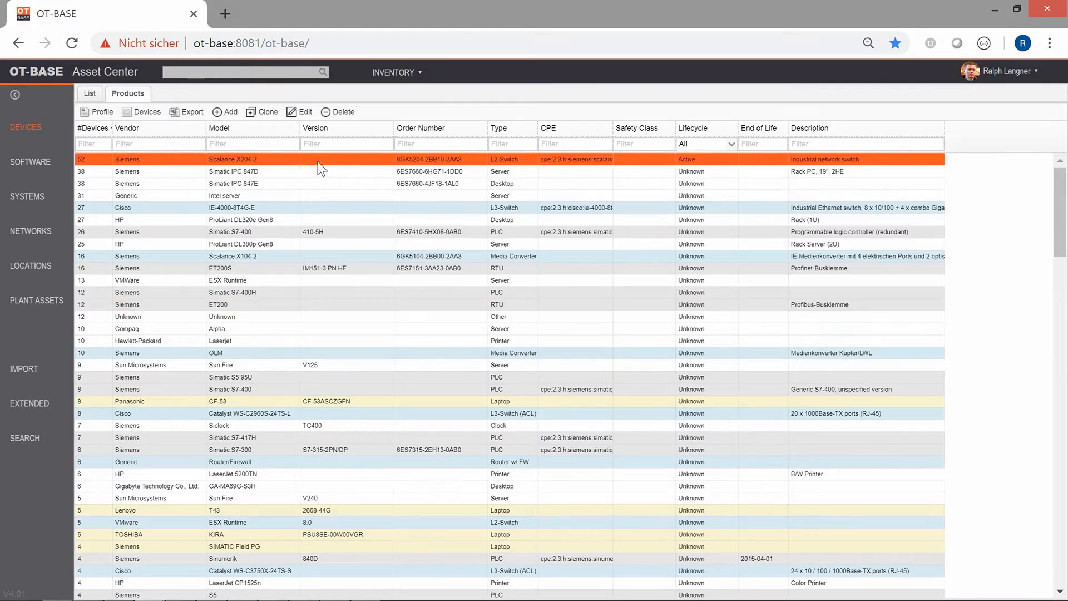
pyautogui.click(305, 112)
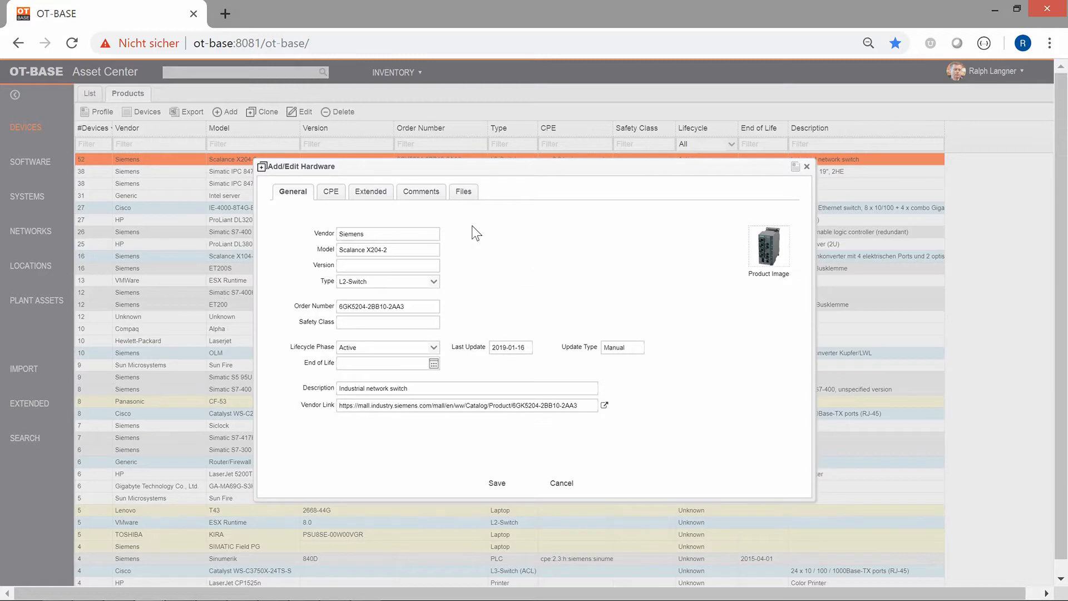
pyautogui.click(364, 195)
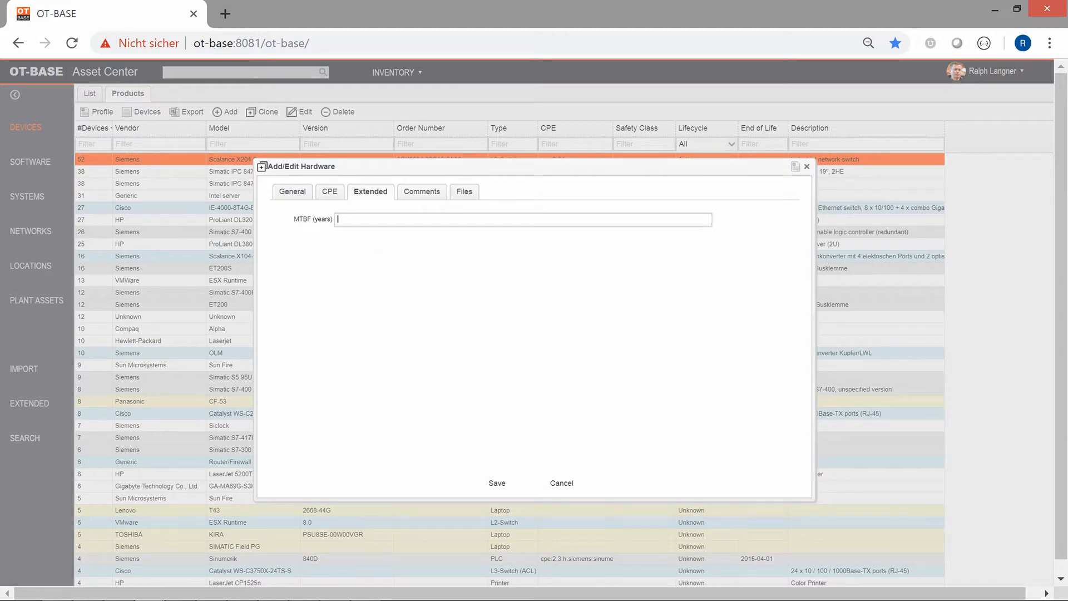
pyautogui.write('64')
pyautogui.click(499, 485)
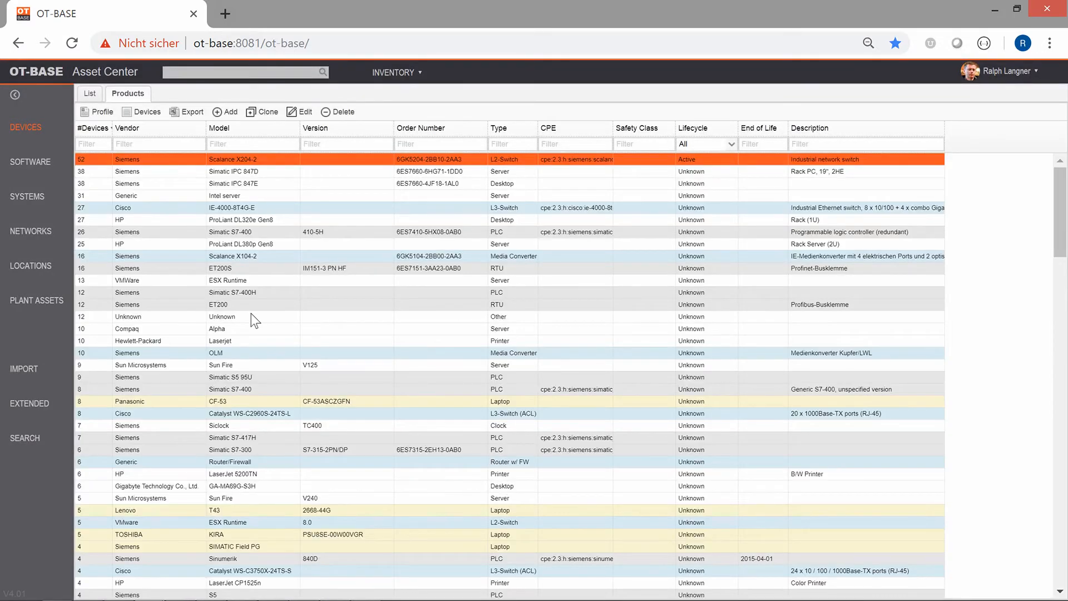
pyautogui.click(96, 113)
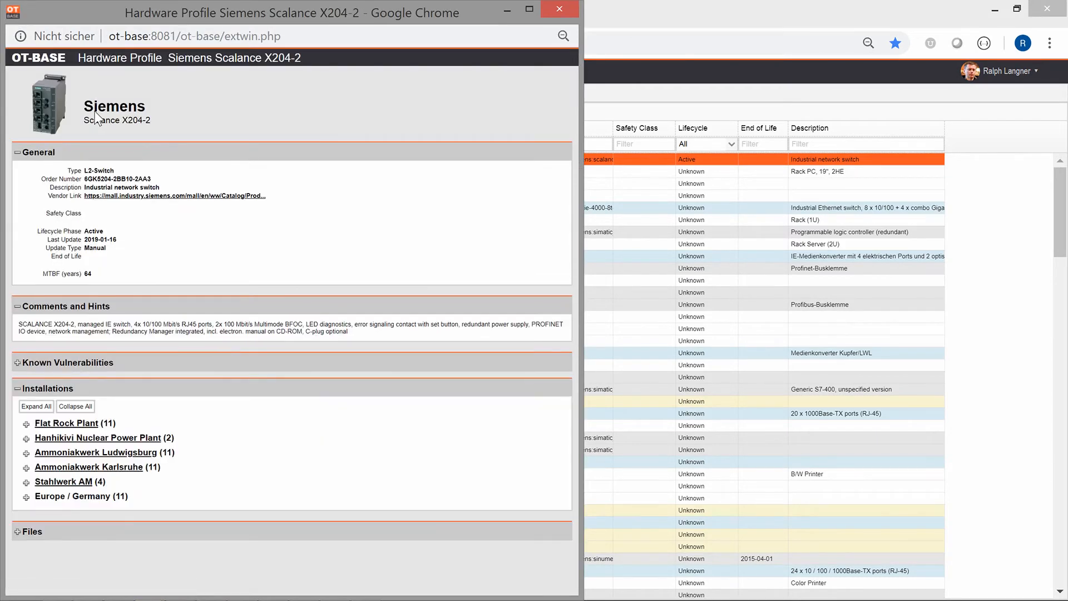
pyautogui.moveTo(60, 274)
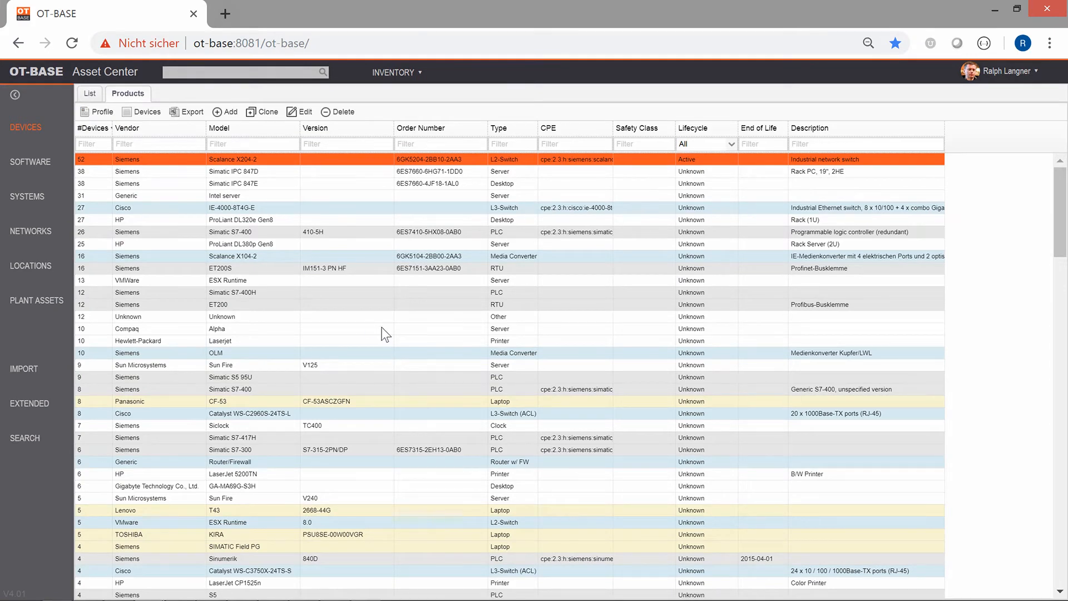
# Add an inventory custom field named "MTTR (hours)" for the Device area with the description "Mean time to recover" and save it.
pyautogui.click(22, 409)
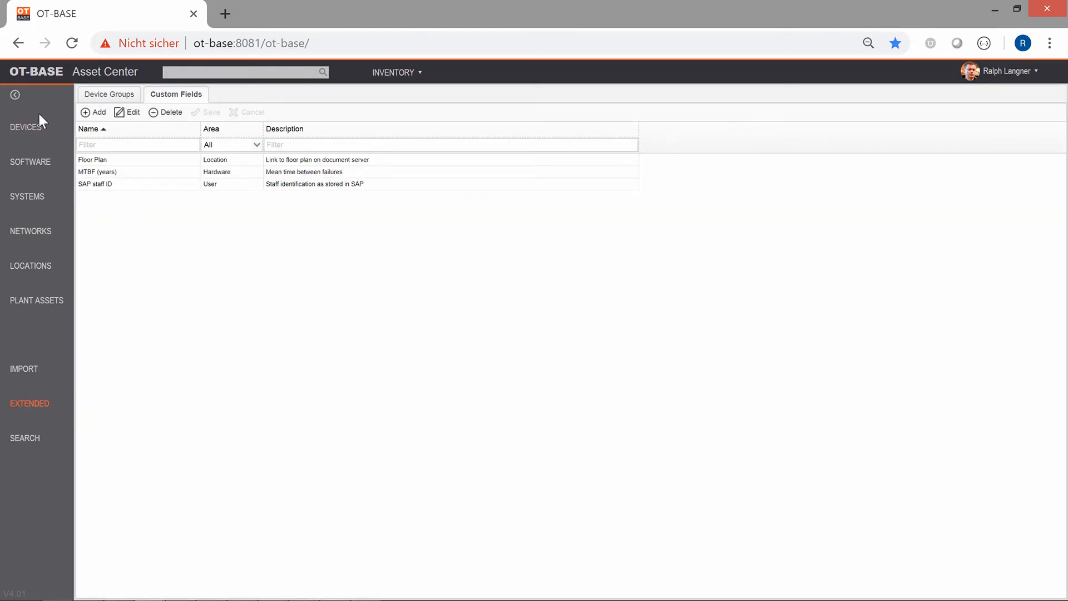
pyautogui.click(94, 111)
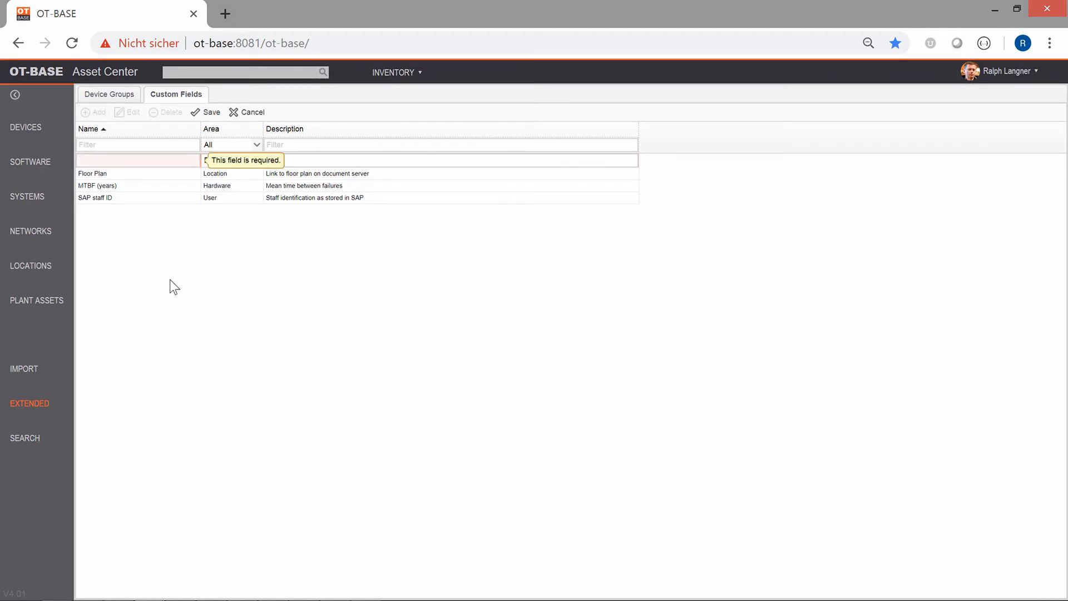
pyautogui.write('MTT')
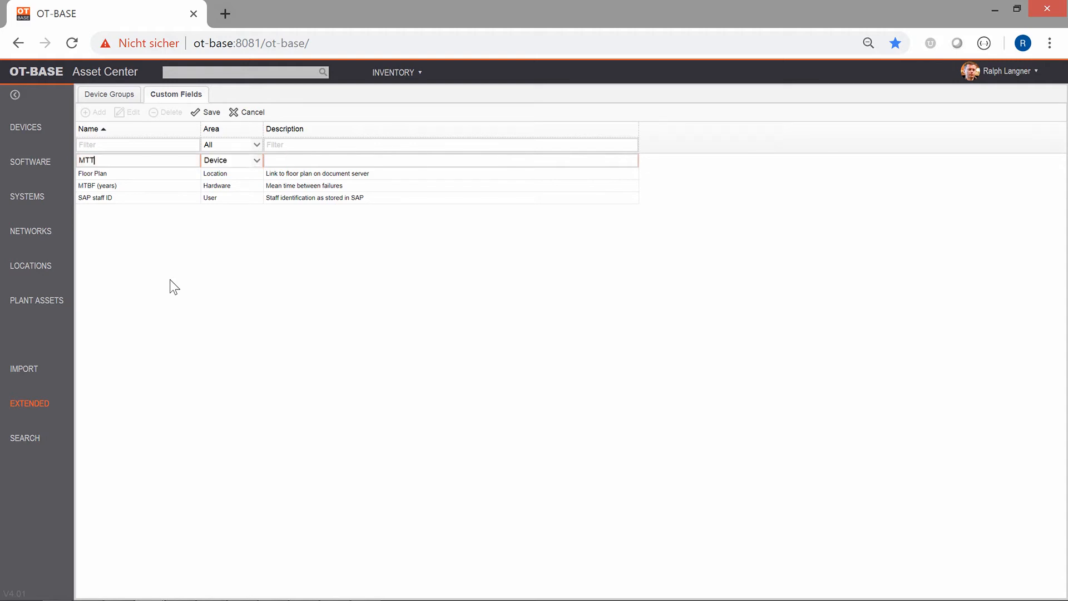
pyautogui.write('R (hours)')
pyautogui.press('Tab')
pyautogui.press('Tab')
pyautogui.write('Mean time to recover')
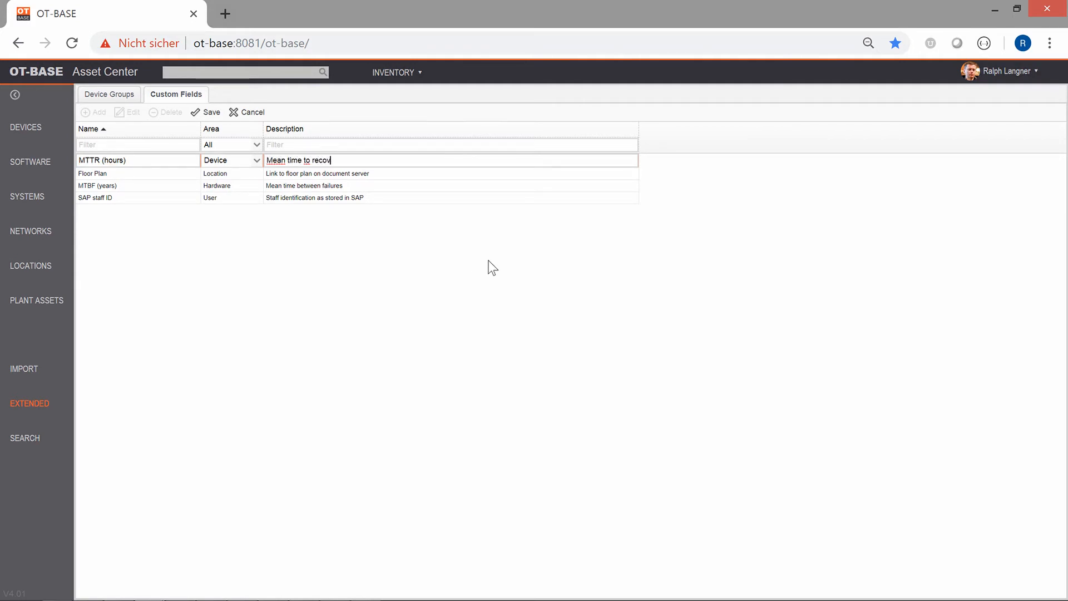
pyautogui.click(256, 162)
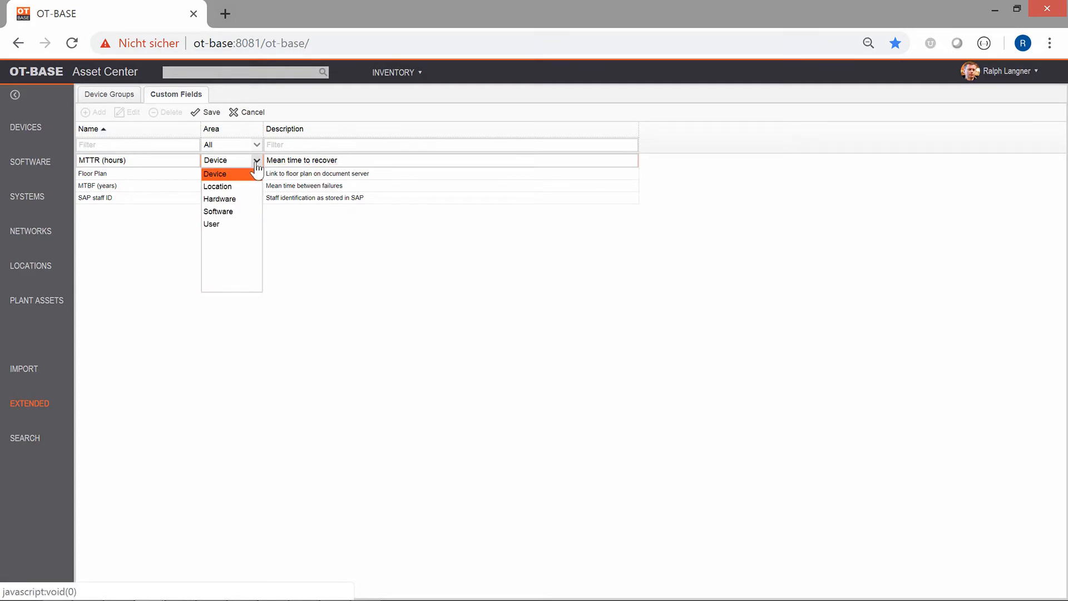
pyautogui.click(256, 162)
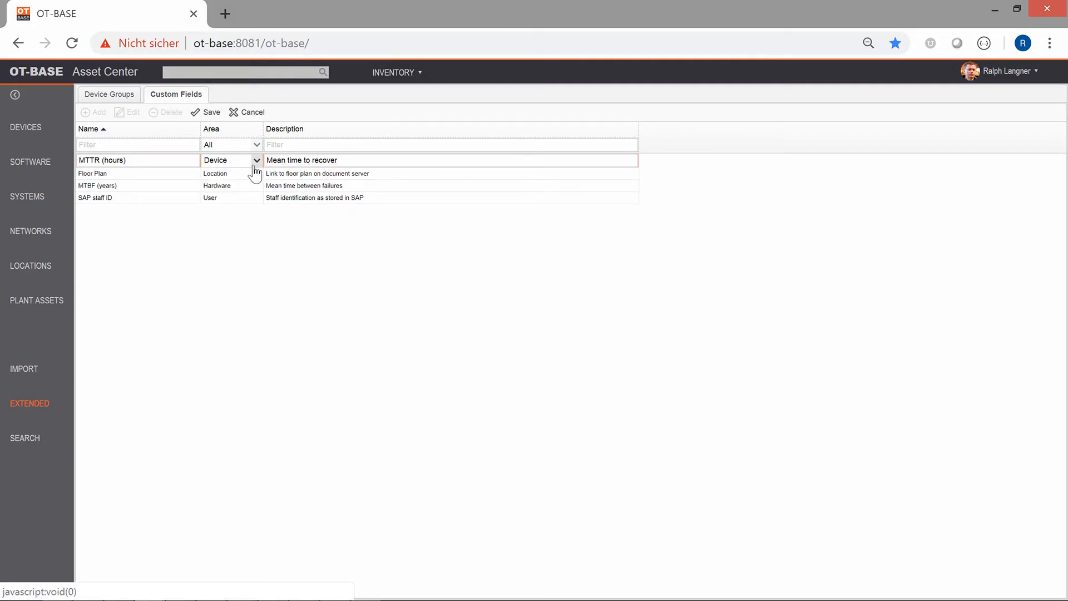
pyautogui.click(199, 114)
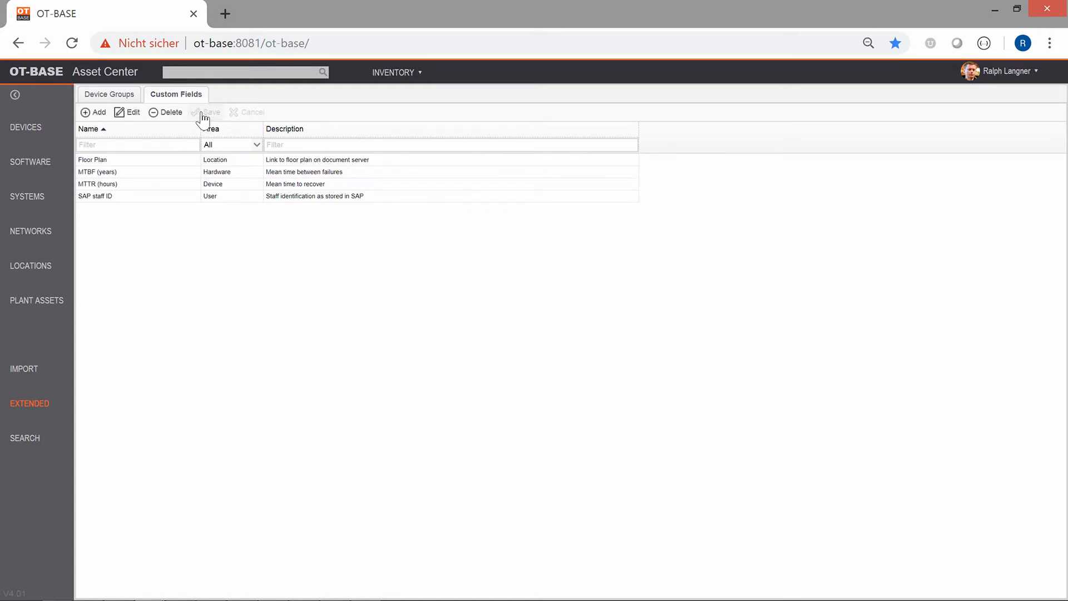
# Set MTTR (hours) to 1.5 for PLC K.541.AS1.0 and save it without an assigned change case, comment or release.
pyautogui.click(20, 133)
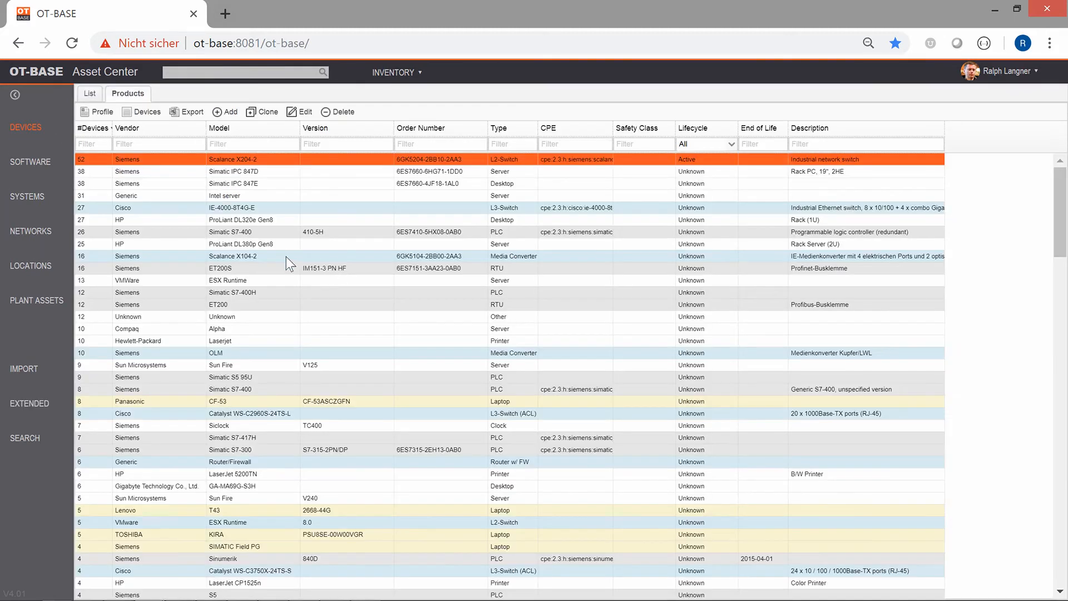
pyautogui.click(91, 95)
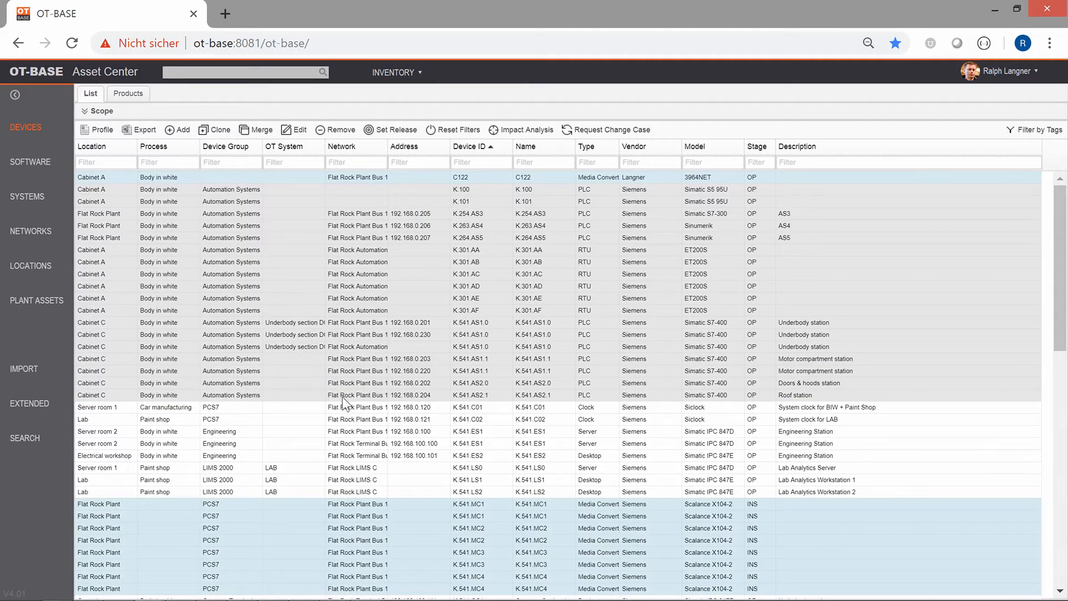
pyautogui.click(381, 326)
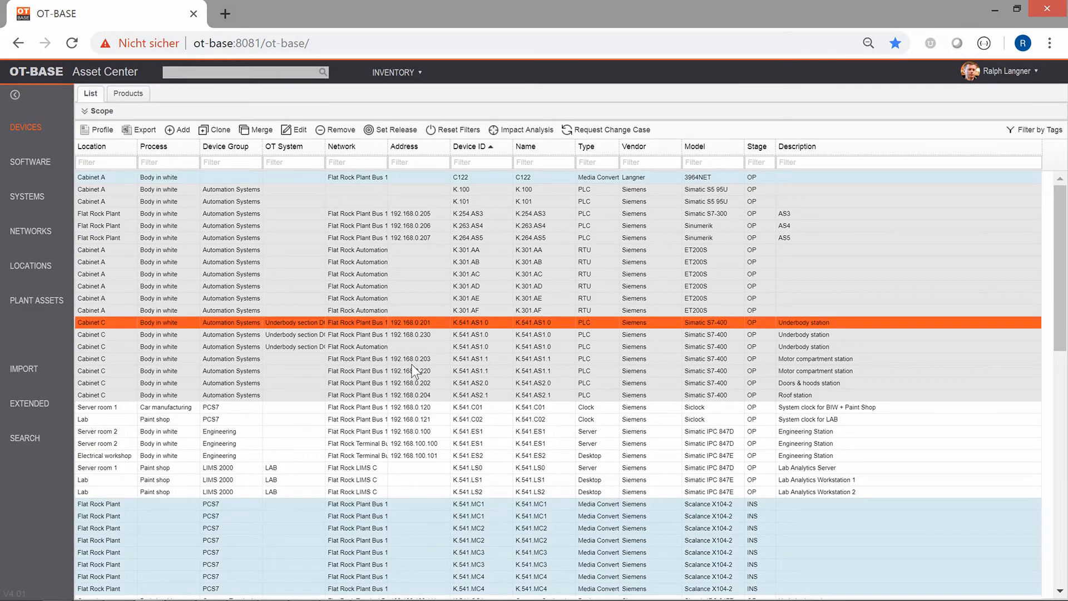
pyautogui.click(299, 131)
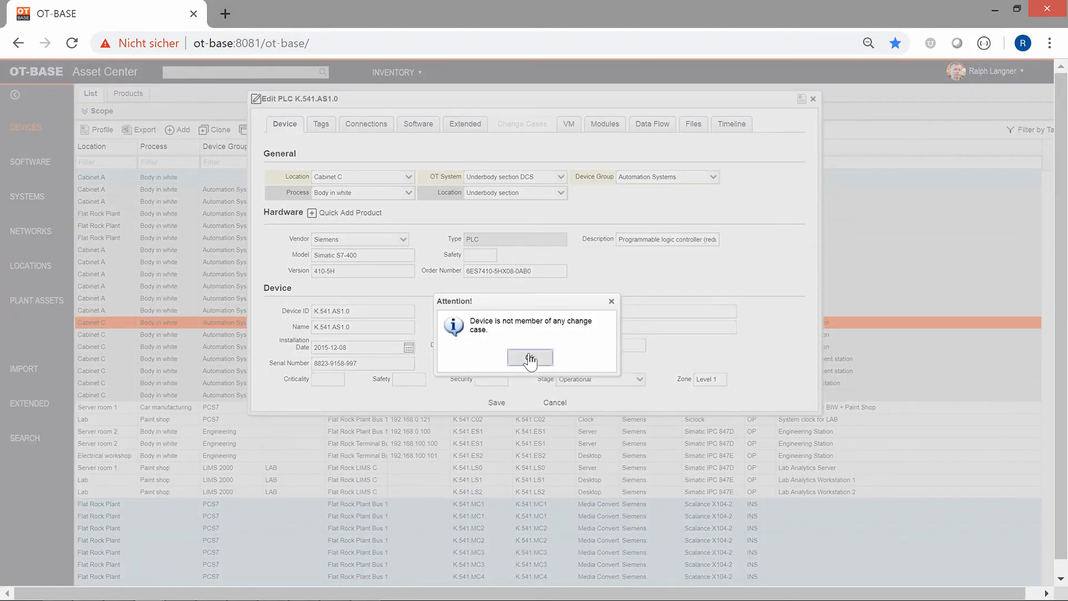
pyautogui.click(530, 358)
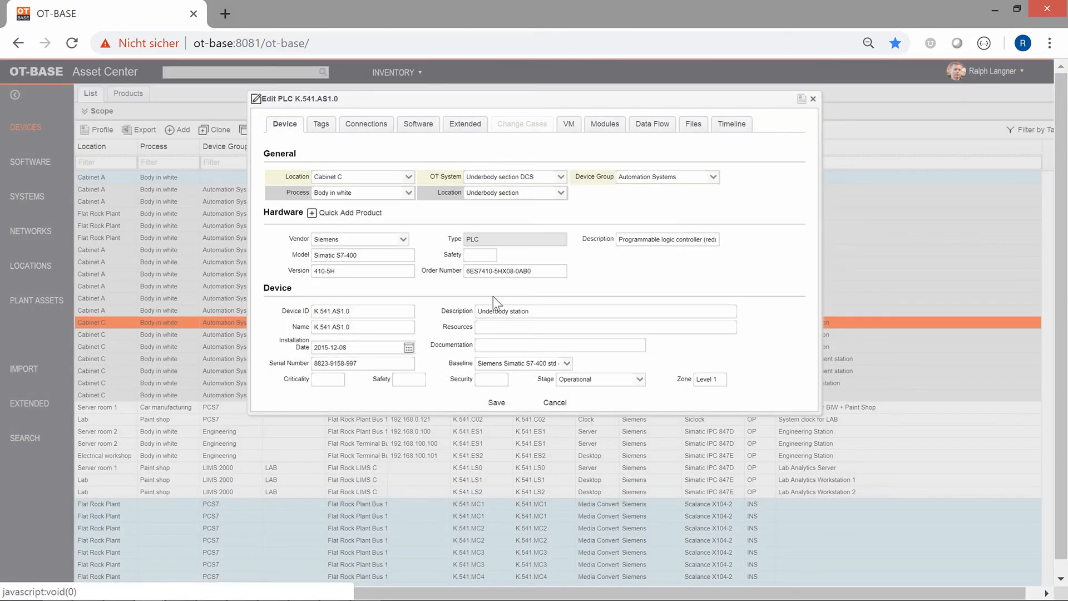
pyautogui.click(462, 128)
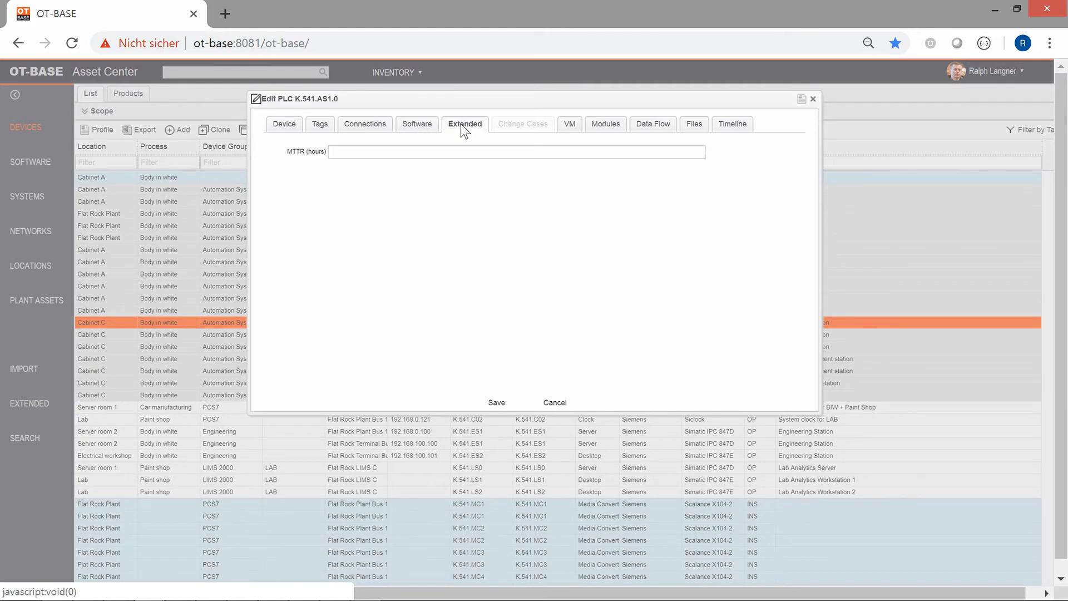
pyautogui.moveTo(291, 152)
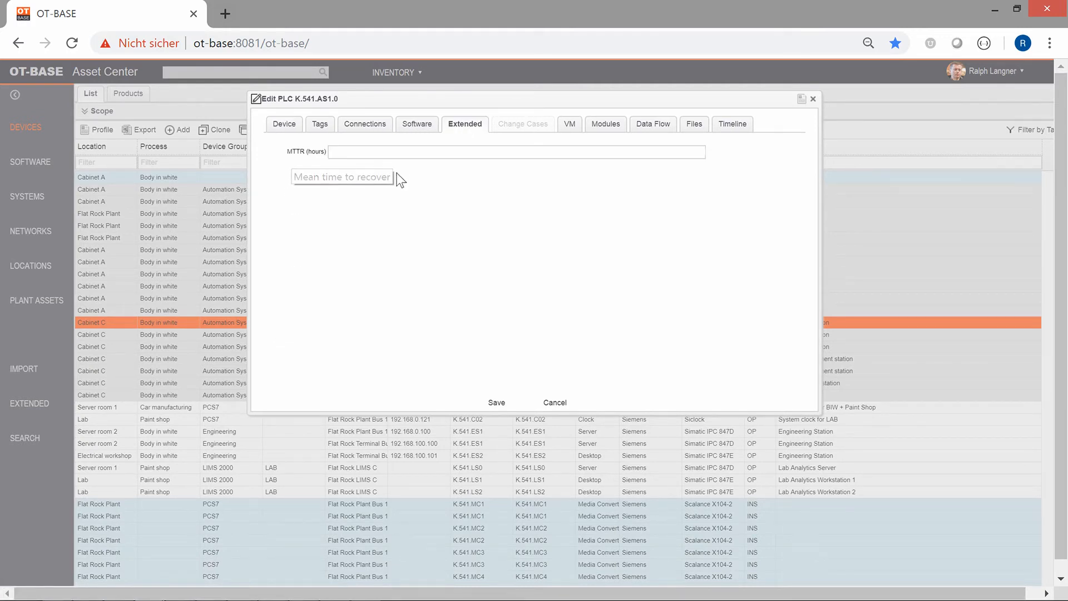
pyautogui.click(435, 153)
pyautogui.write('1.5')
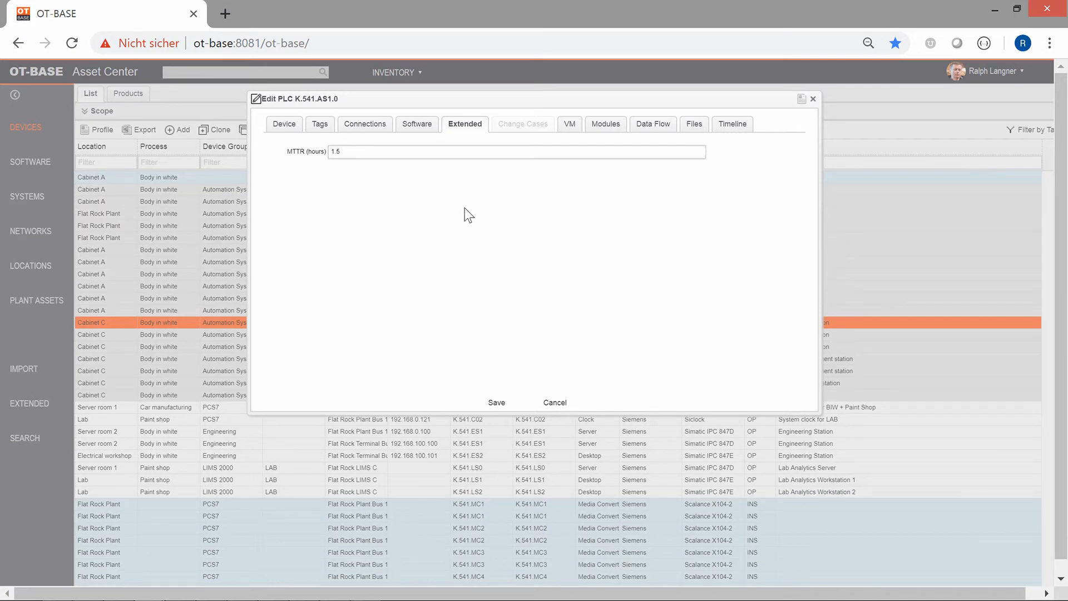
pyautogui.click(496, 402)
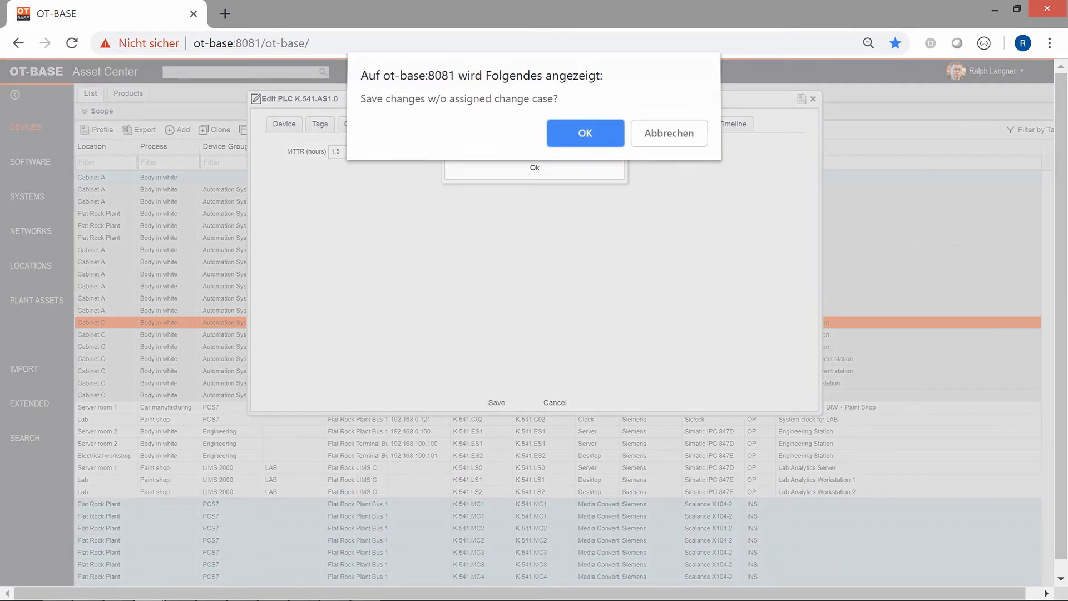
pyautogui.click(579, 149)
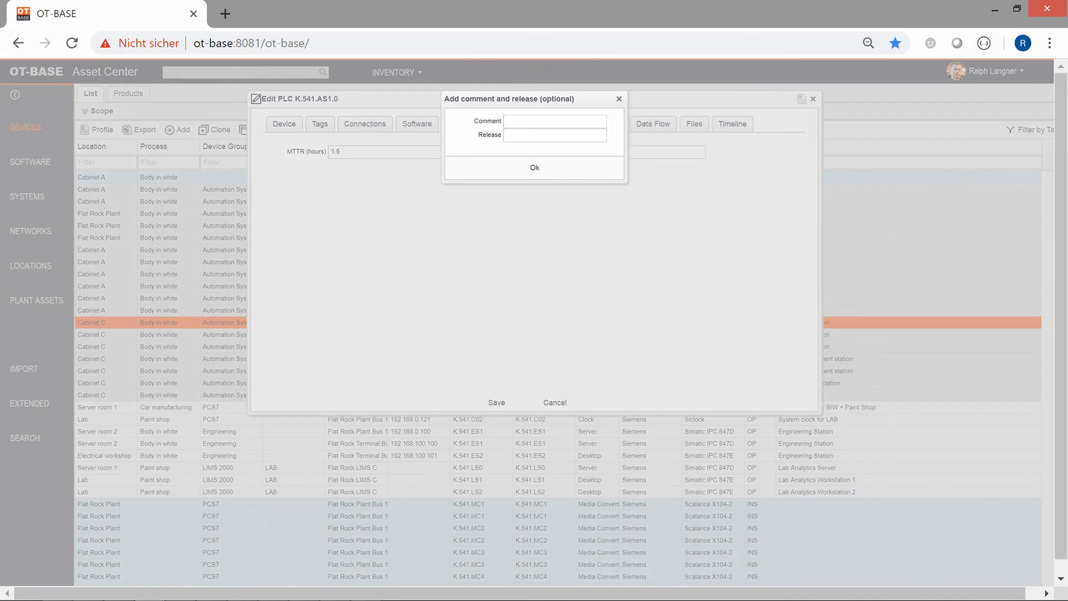
pyautogui.click(529, 172)
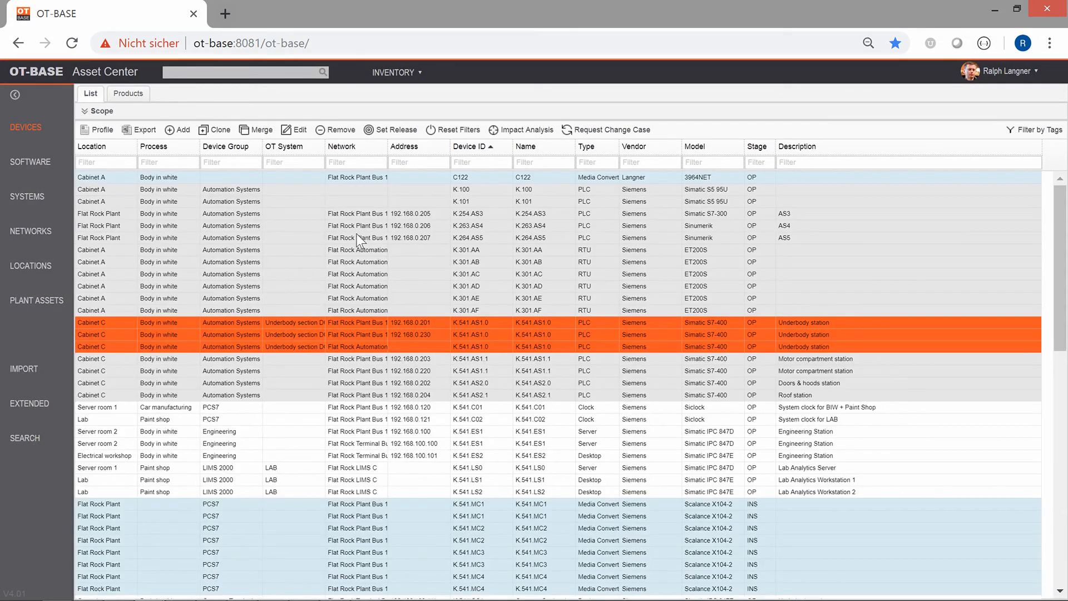
# Review the full device profile of PLC K.541.AS1.0 and expand the latest revision in its timeline to examine the recorded change.
pyautogui.click(97, 129)
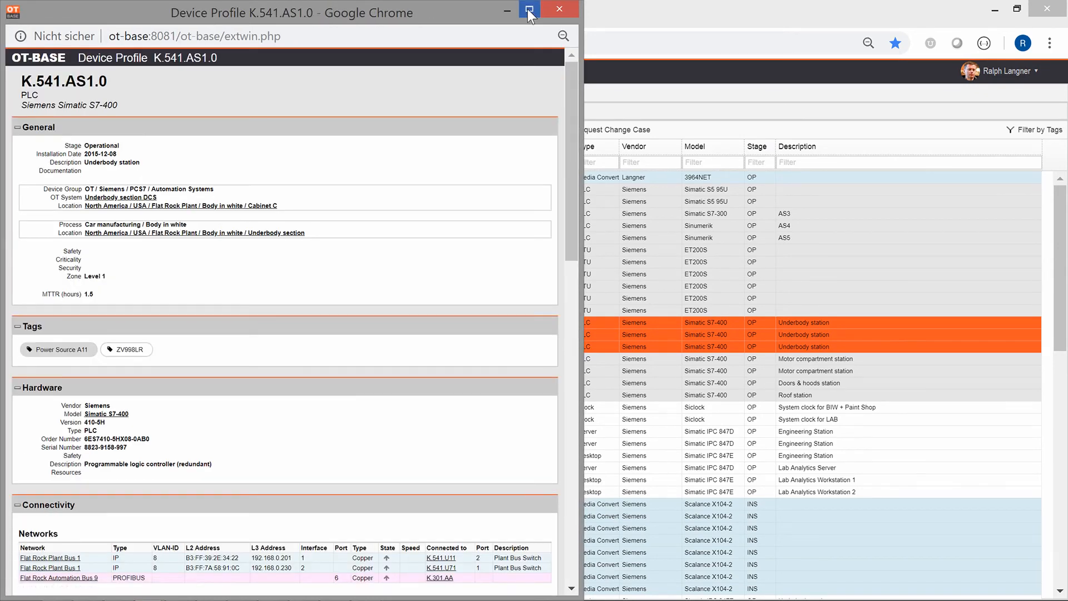
pyautogui.click(527, 9)
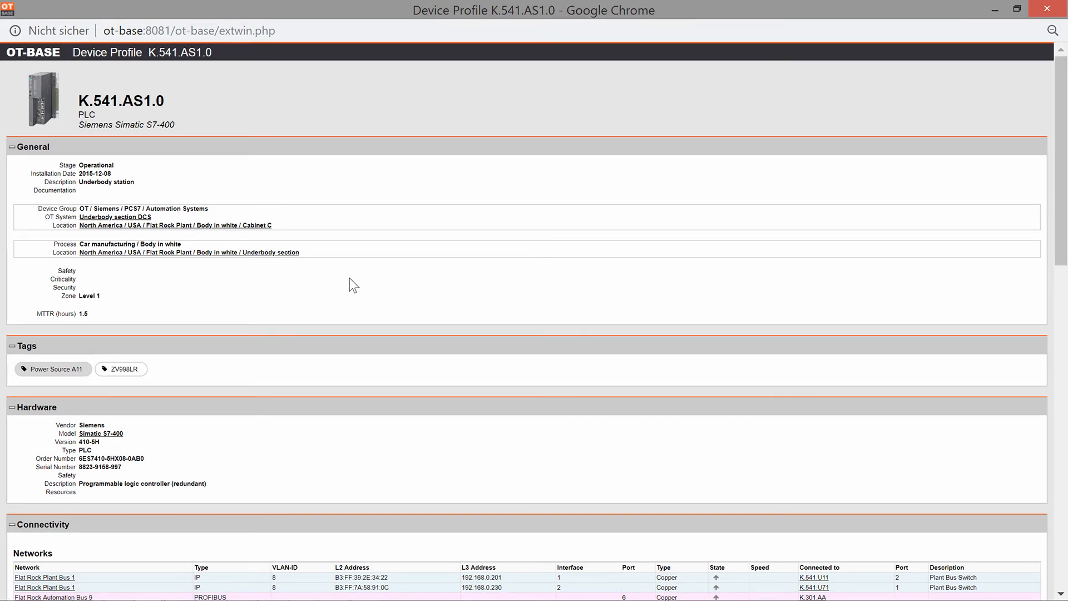
pyautogui.scroll(-12, 489, 255)
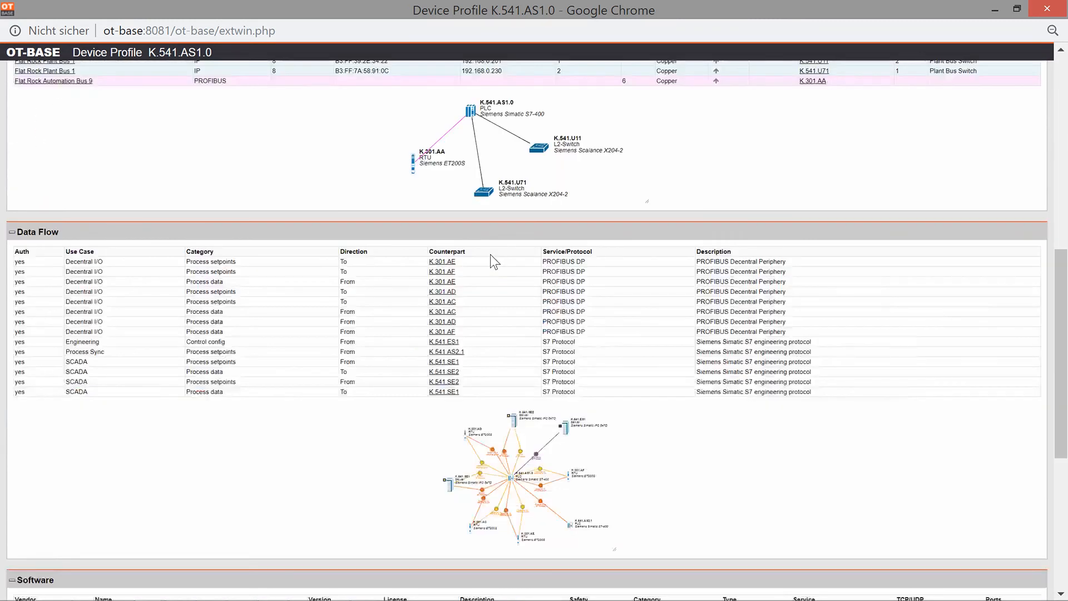
pyautogui.scroll(-3, 489, 255)
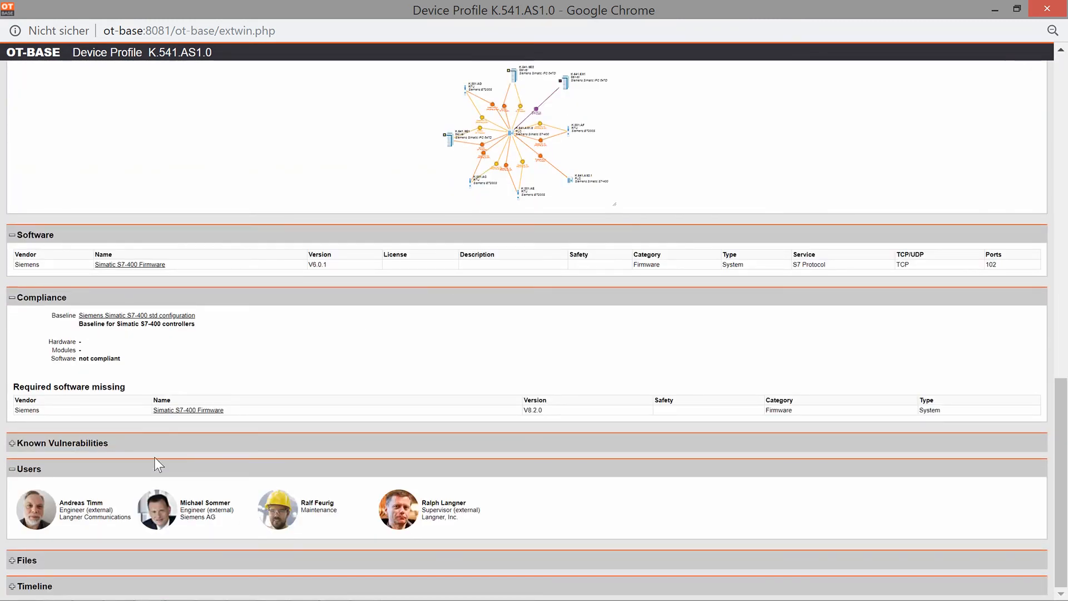
pyautogui.click(35, 585)
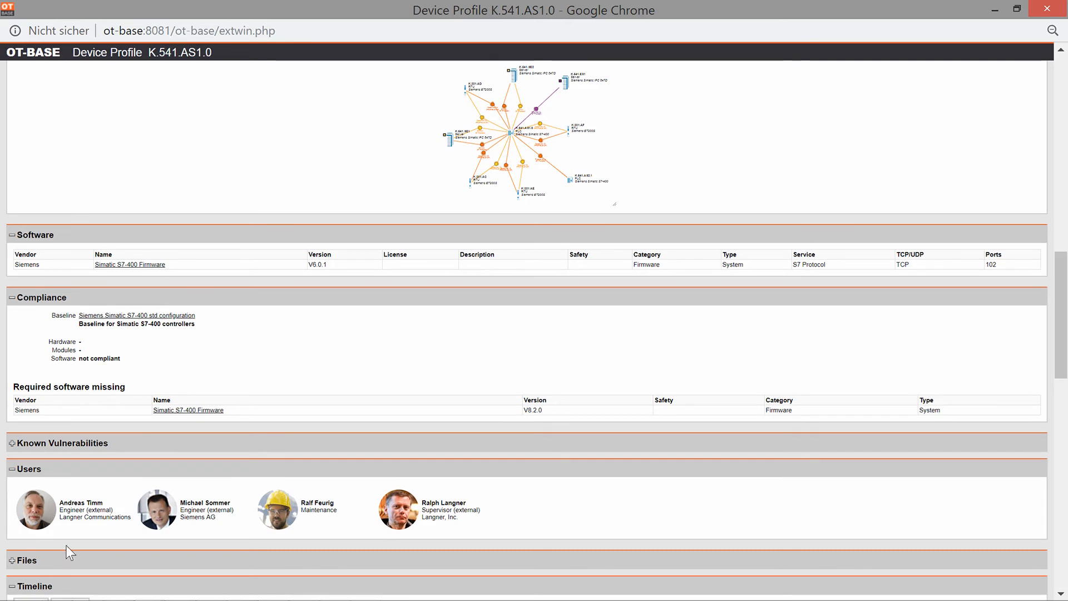
pyautogui.scroll(-4, 225, 455)
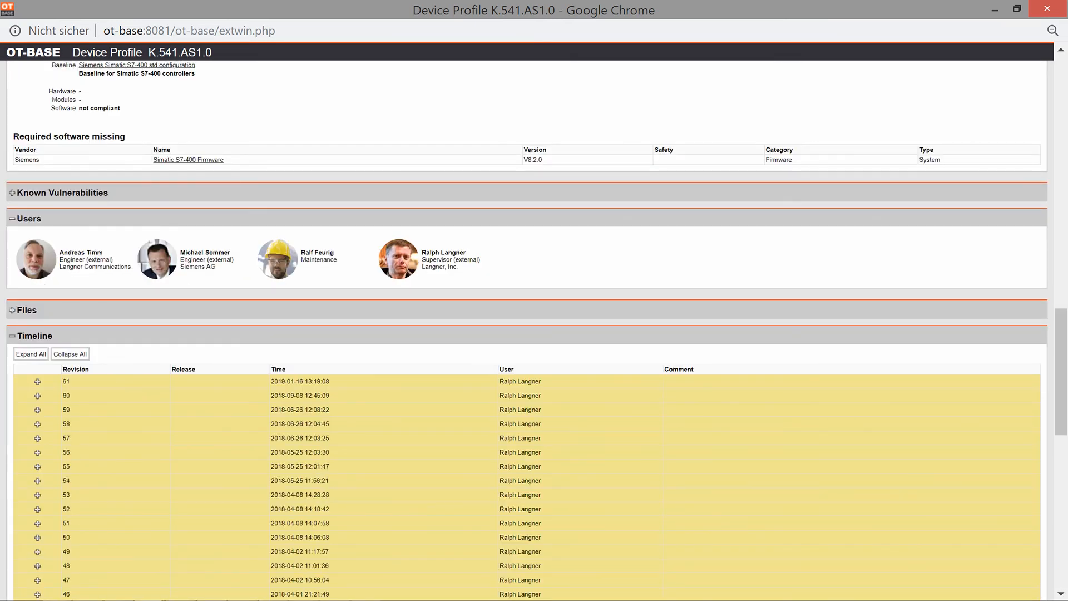
pyautogui.click(37, 382)
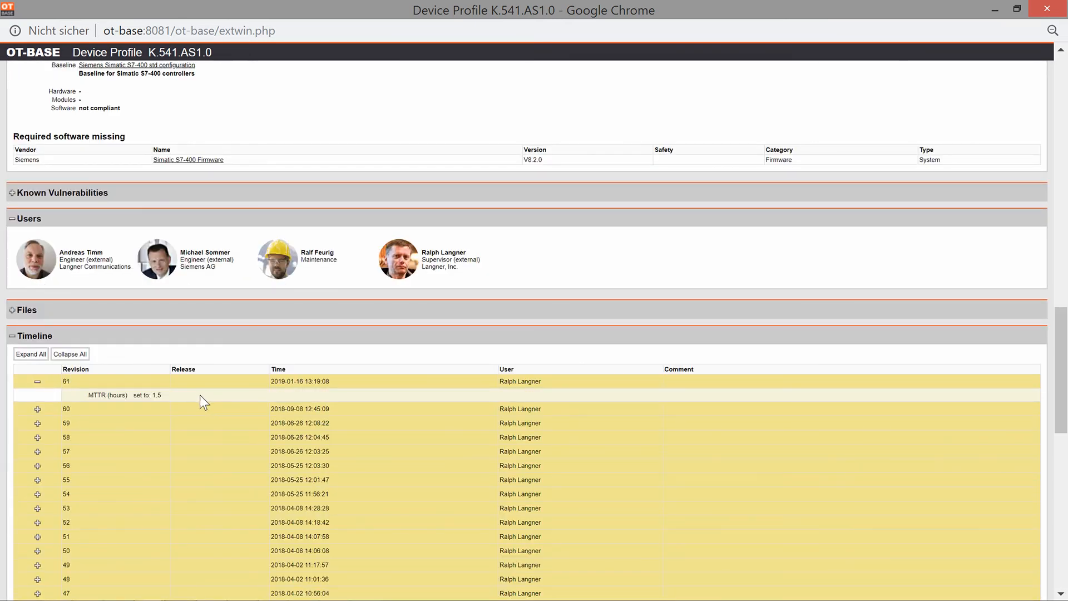